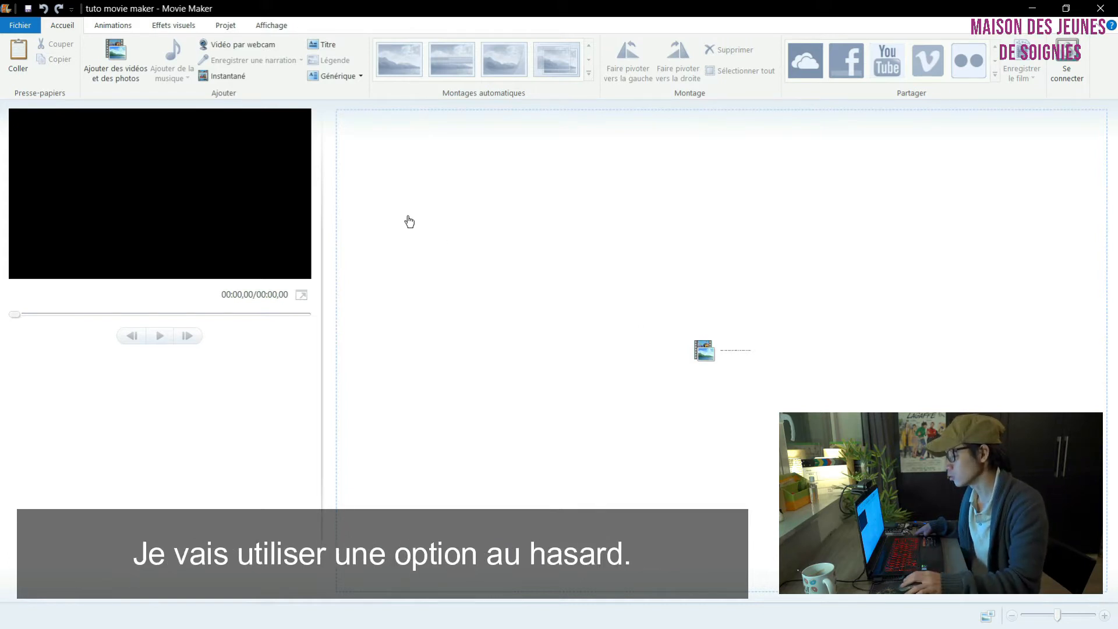
Step: Import all eight video clips from the bruxelles "vidéos" folder into the project
left_click(704, 353)
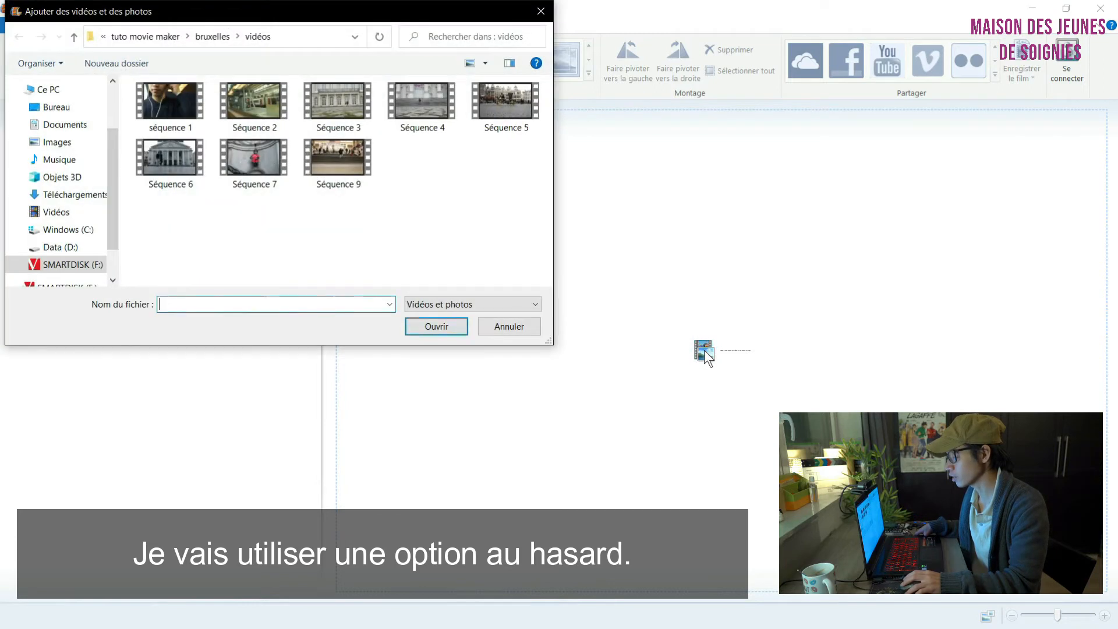
left_click_drag(529, 194, 170, 94)
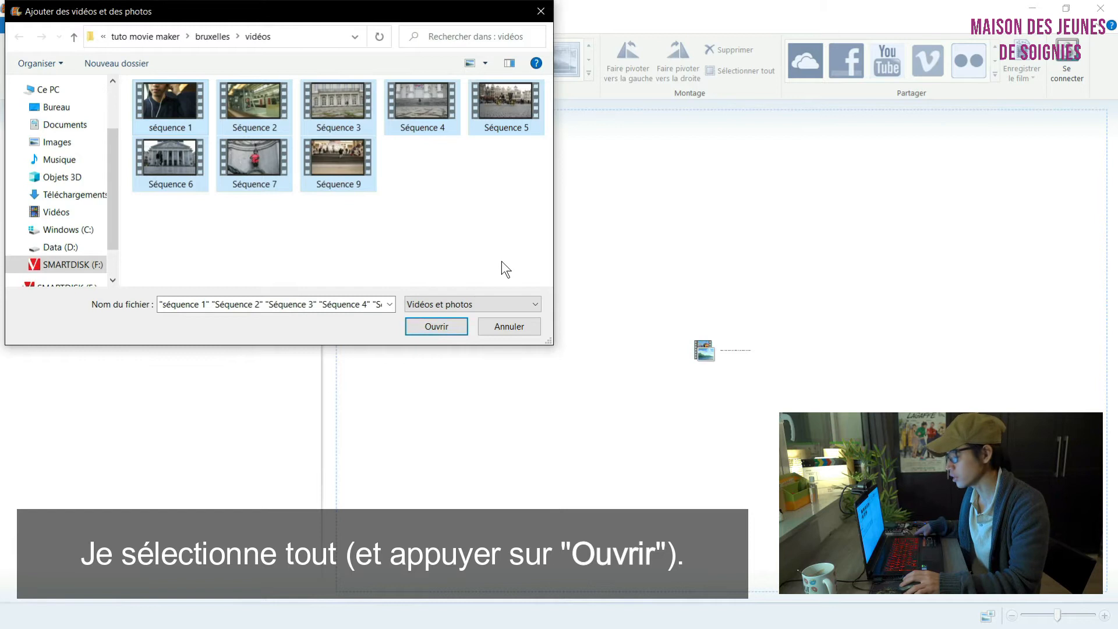
left_click(446, 328)
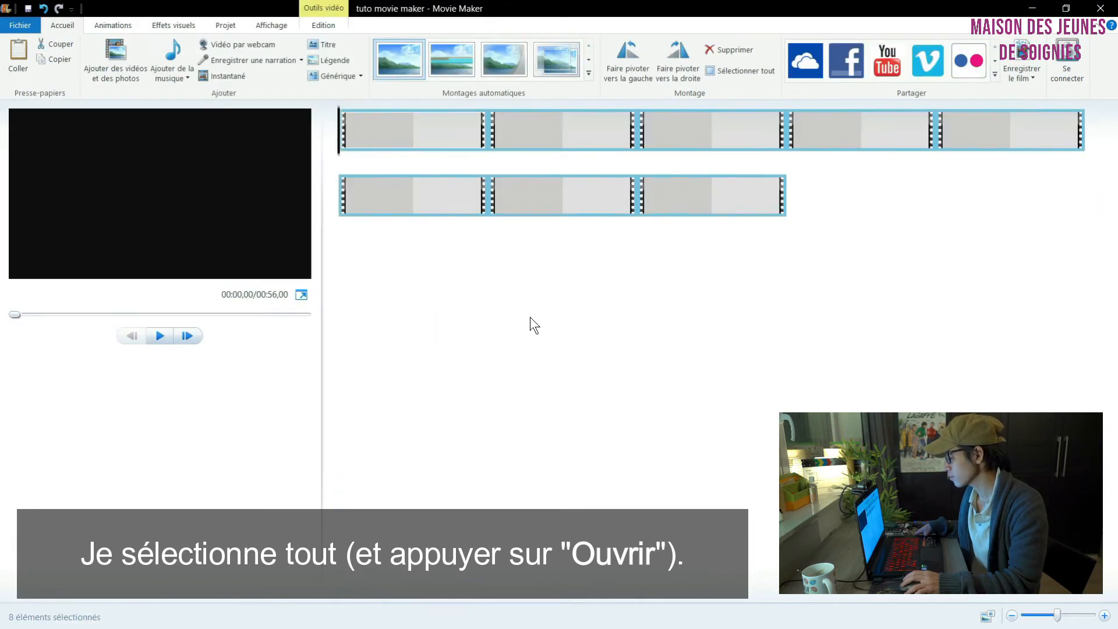
Step: Move the first clip to the end of the storyboard and back to the start, and preview it
left_click(390, 131)
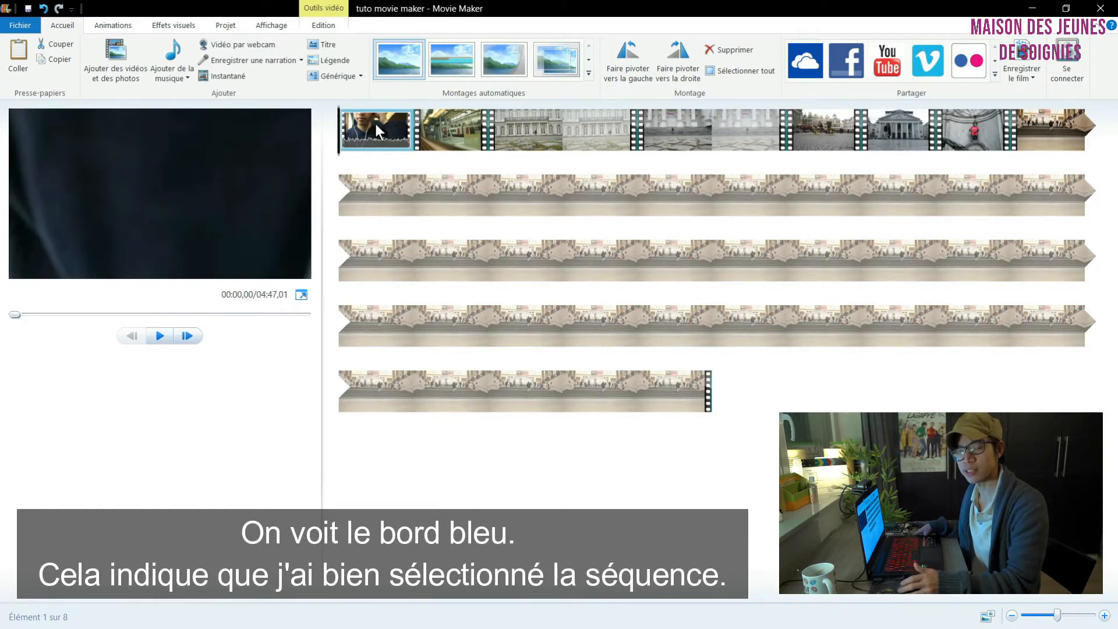
left_click_drag(375, 121, 747, 408)
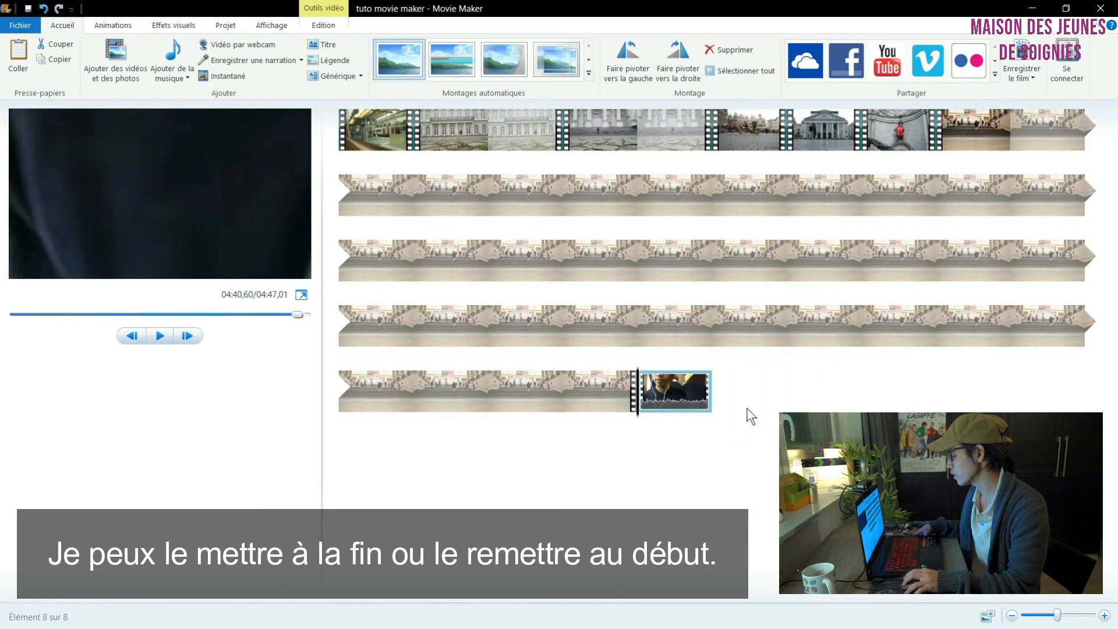
left_click_drag(676, 397, 349, 131)
left_click(160, 336)
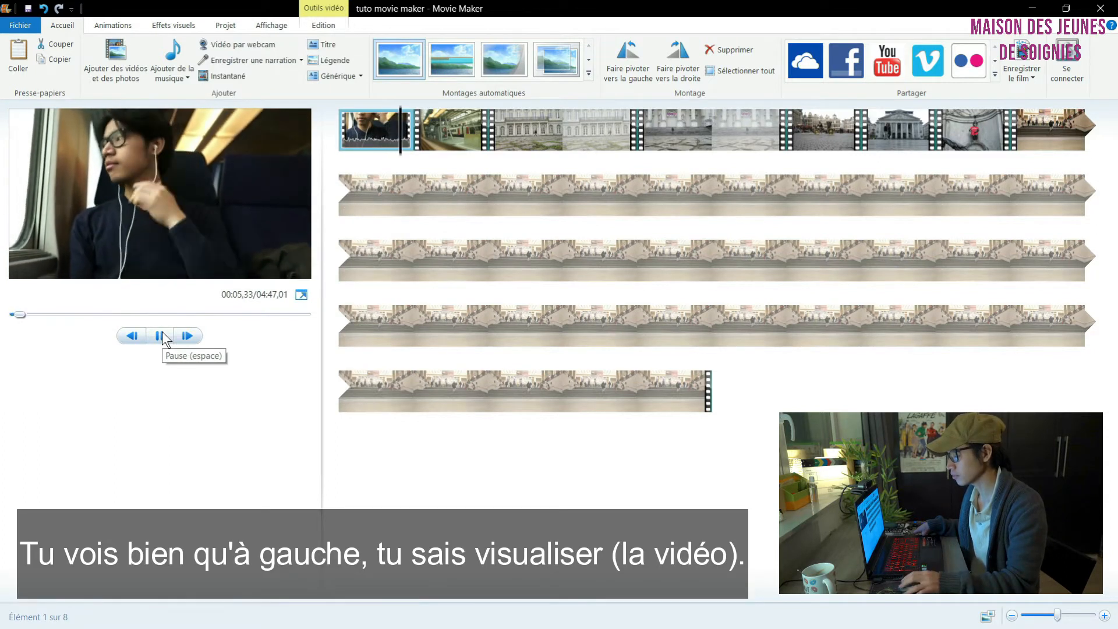
Step: Set the video volume of the first clip to zero
double_click(366, 137)
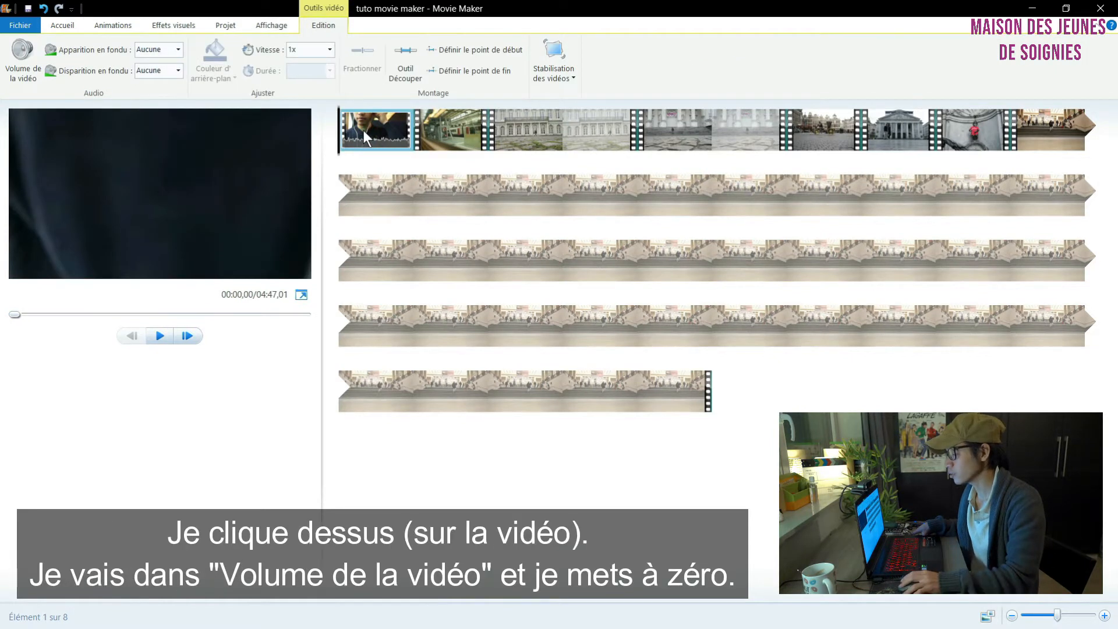
left_click(14, 78)
left_click(4, 99)
Step: Split Séquence 3 at about 00:15,23 on the timeline and delete its second part
mouse_move(461, 131)
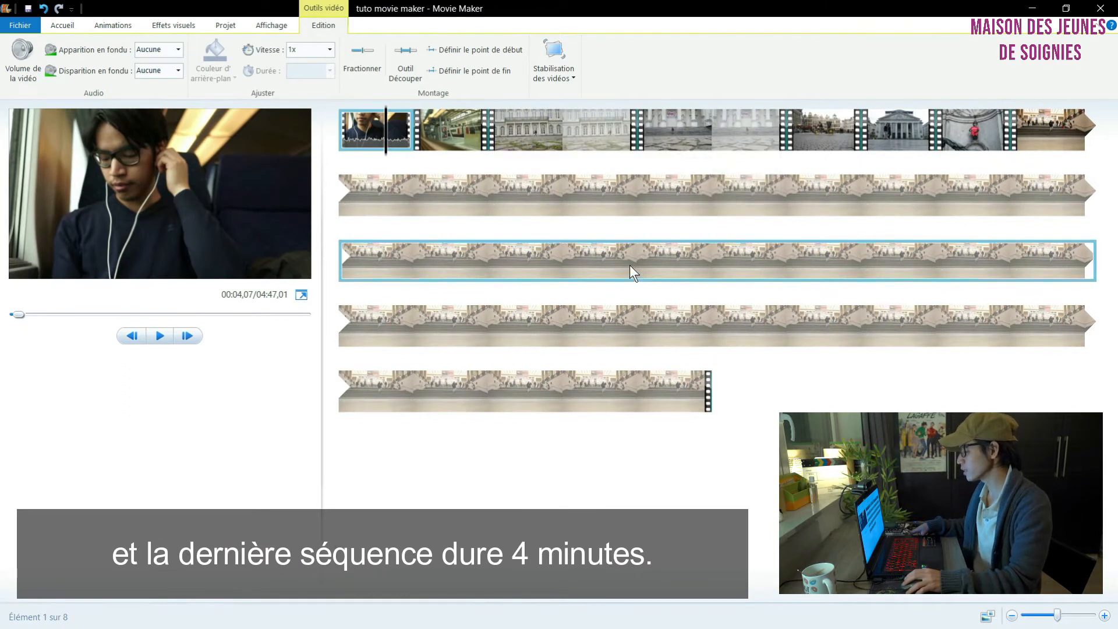
mouse_move(630, 266)
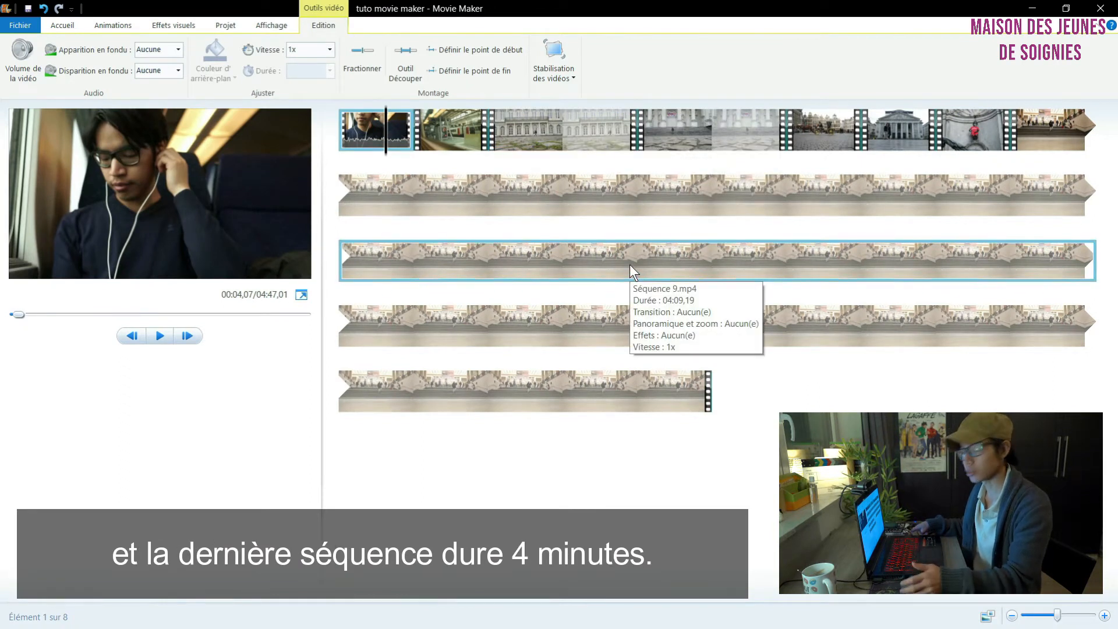
left_click(512, 127)
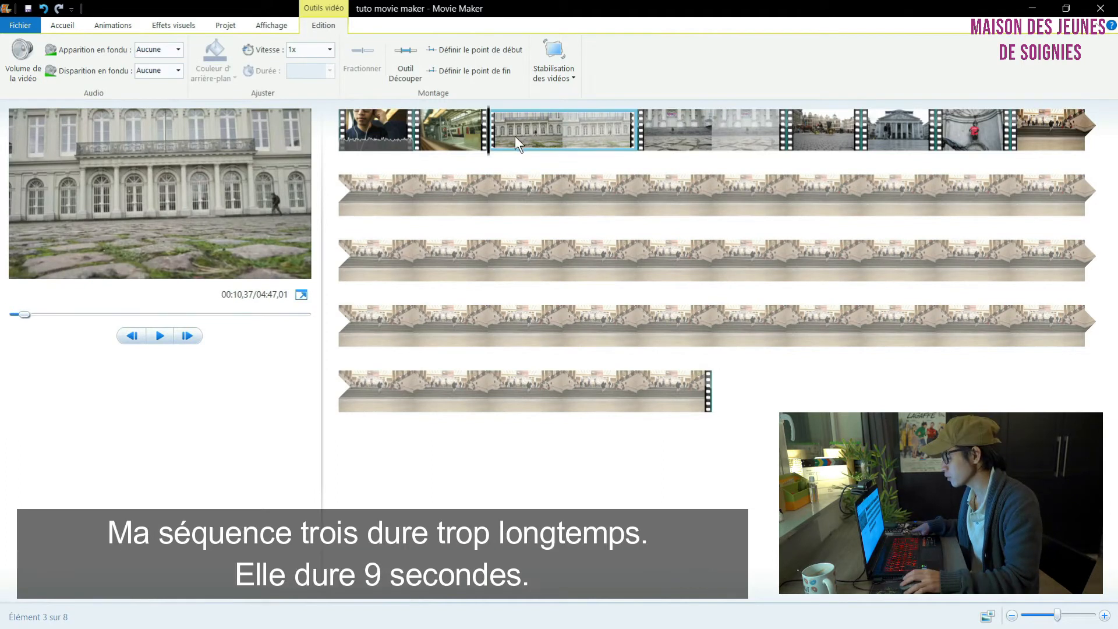
mouse_move(518, 136)
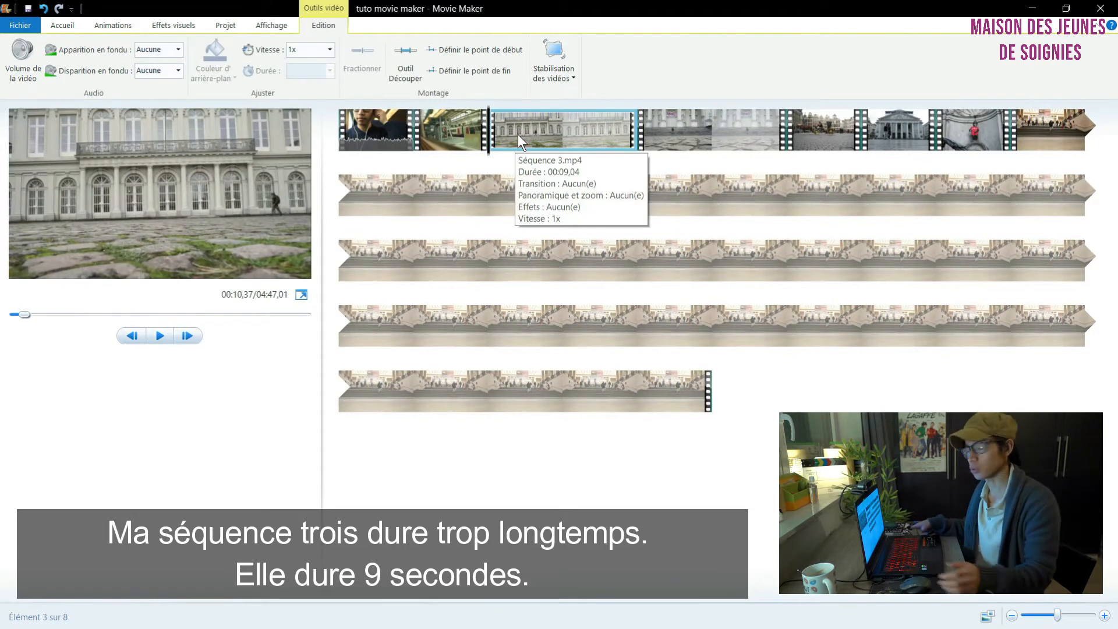
left_click_drag(489, 154, 570, 141)
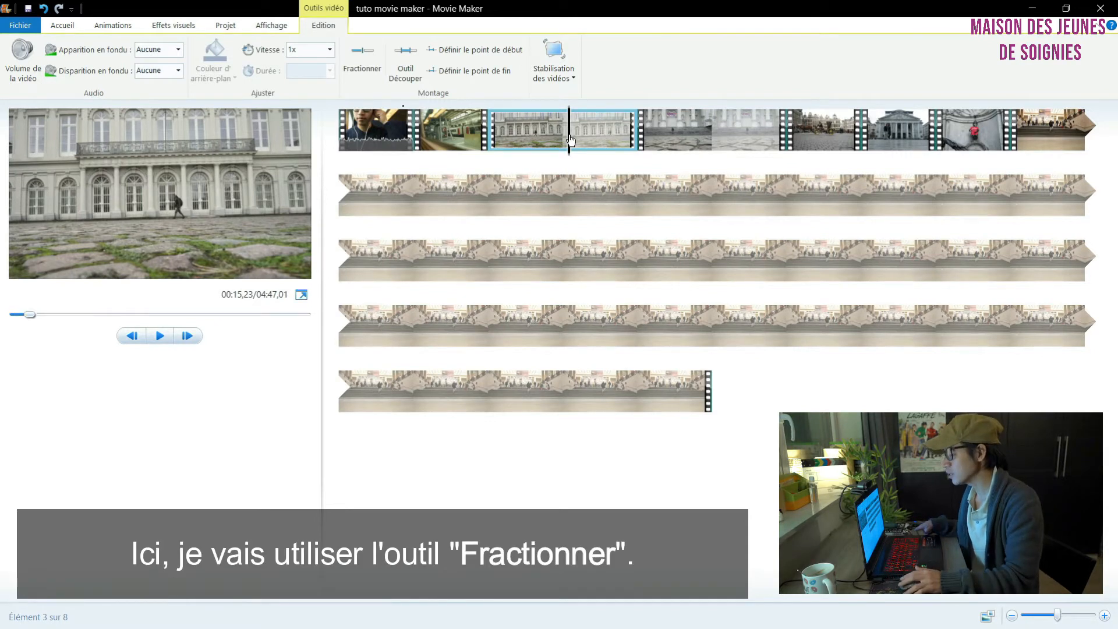
left_click(361, 61)
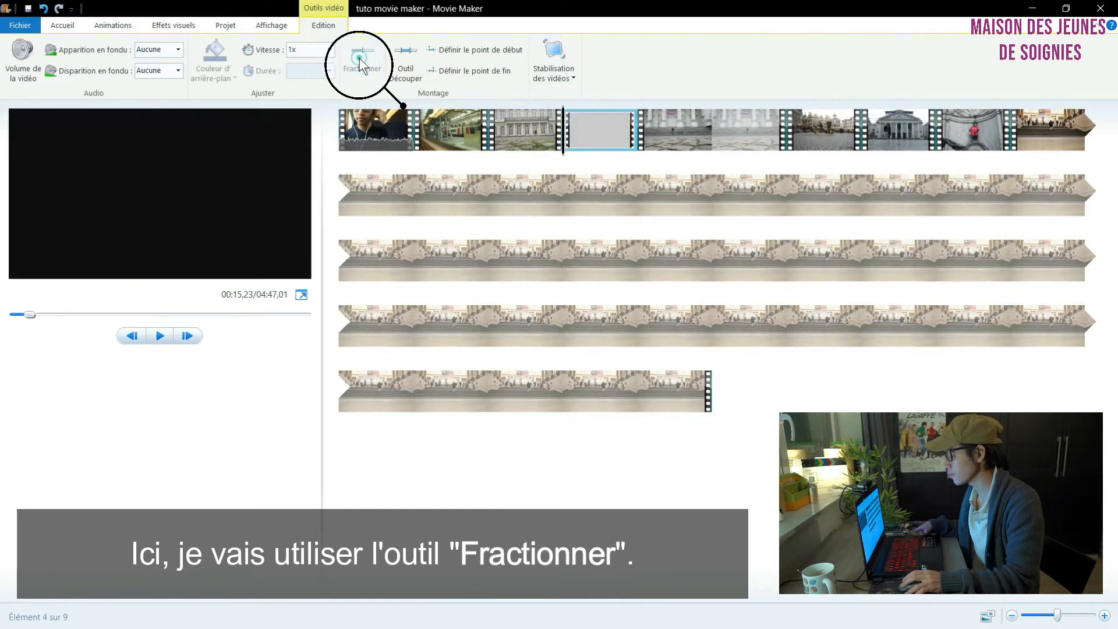
mouse_move(563, 154)
left_mouse_down()
mouse_move(470, 155)
mouse_move(563, 156)
left_mouse_up()
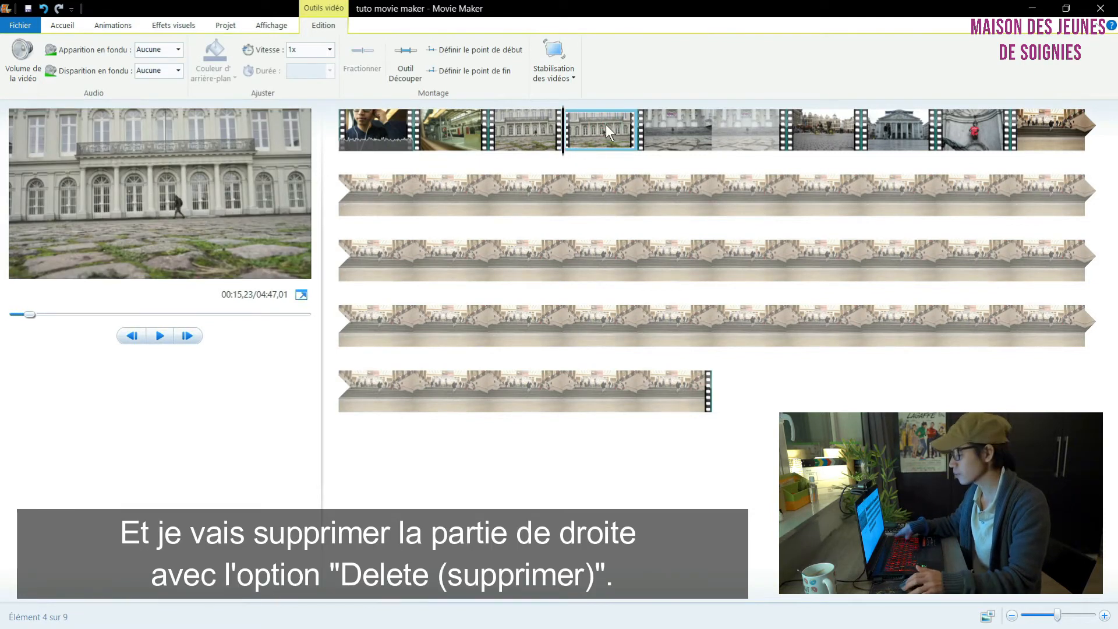
key("Delete")
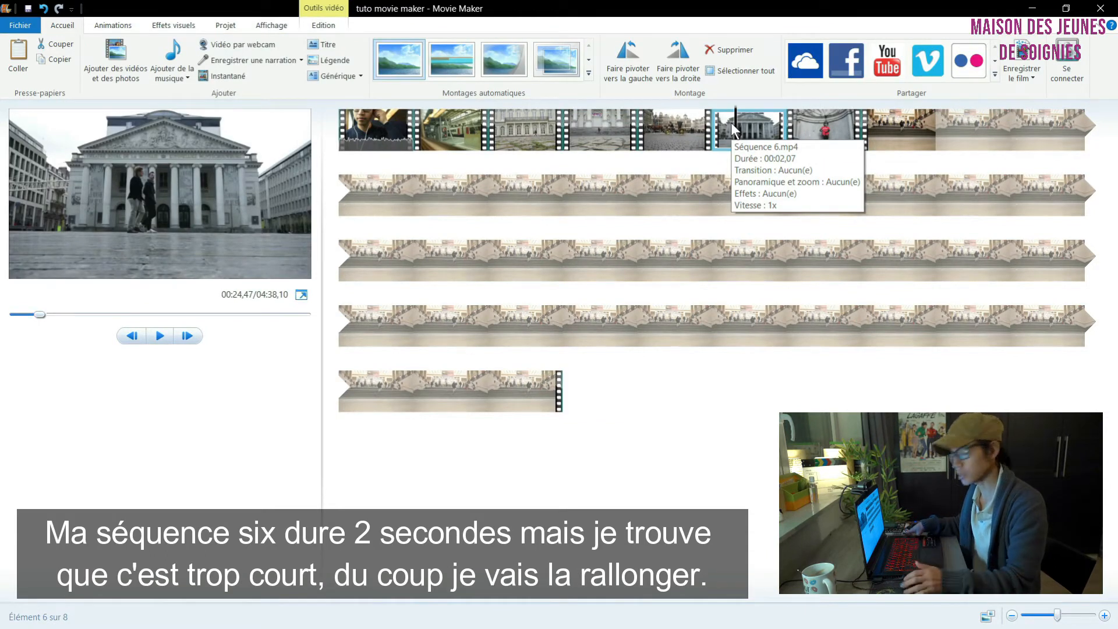
Step: Slow down Séquence 6 by setting its speed to 0,5x
left_click(324, 25)
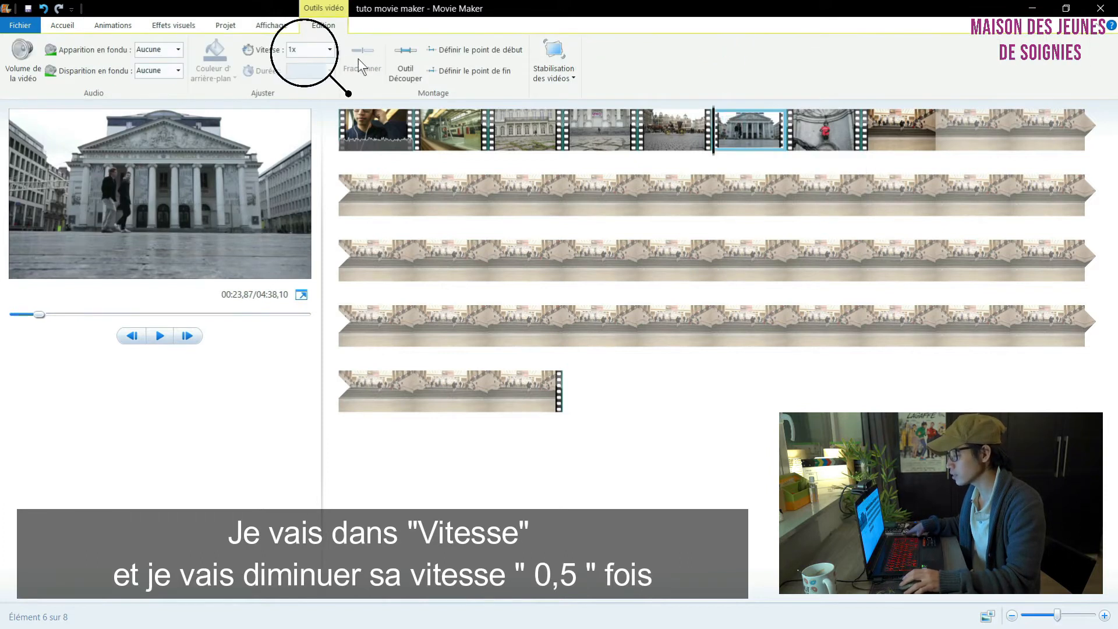
left_click(330, 50)
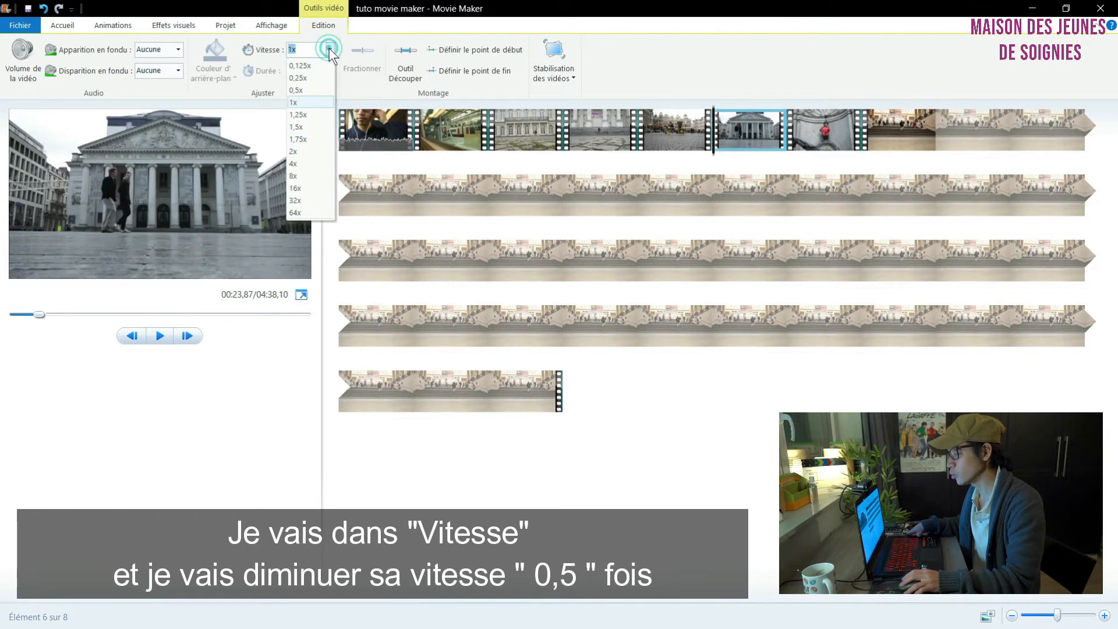
left_click(314, 90)
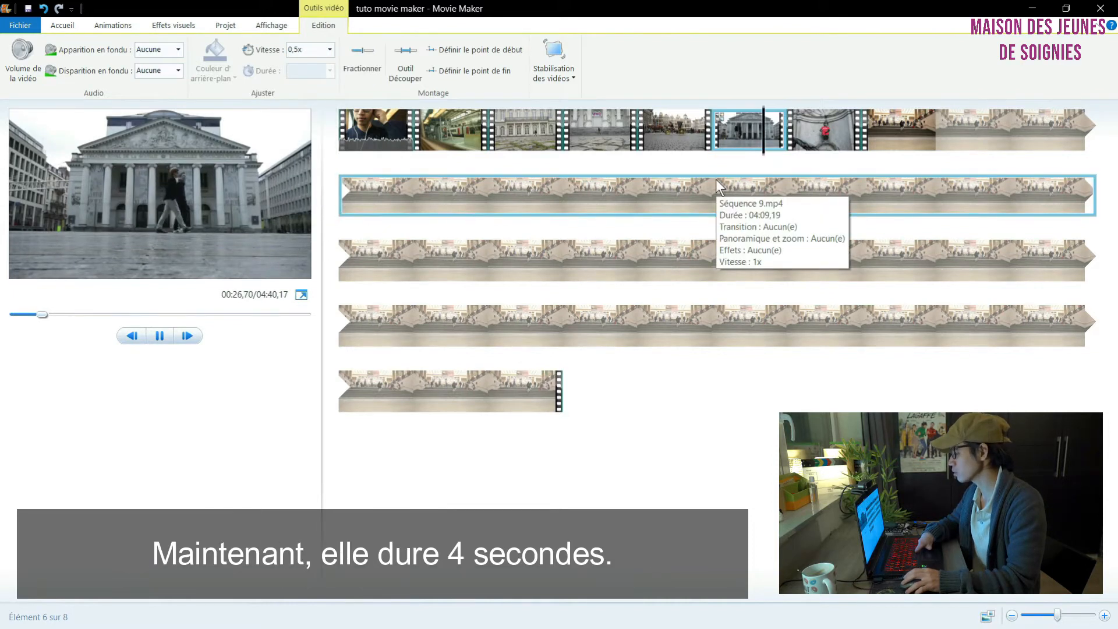
Step: Shorten the last clip, Séquence 9, by setting its speed to 32x, and preview the sped-up footage
left_click(892, 121)
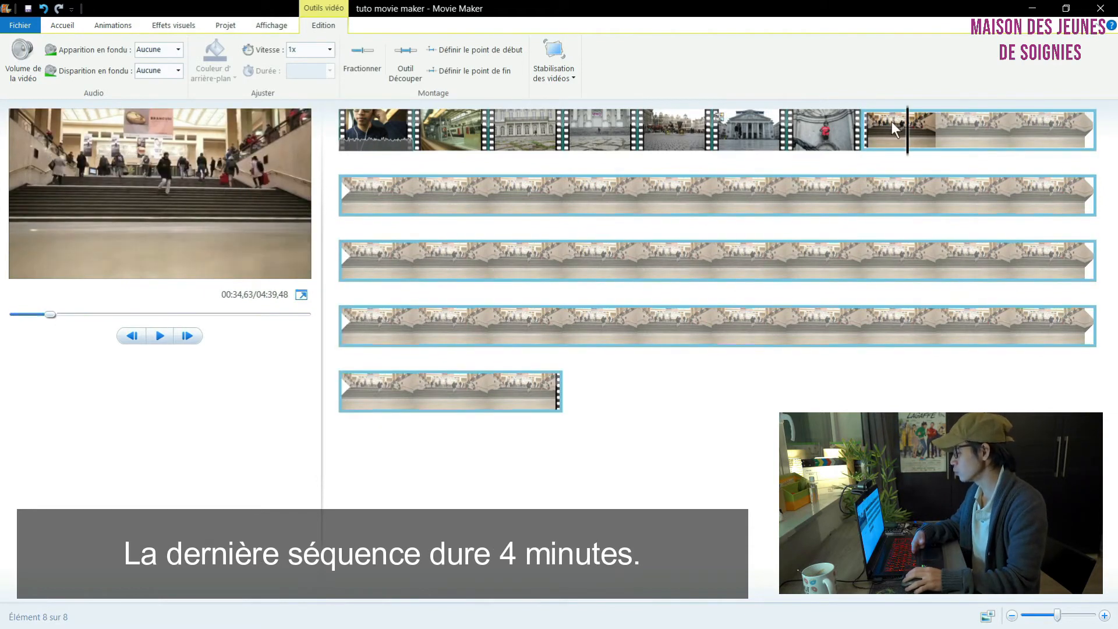
left_click(892, 121)
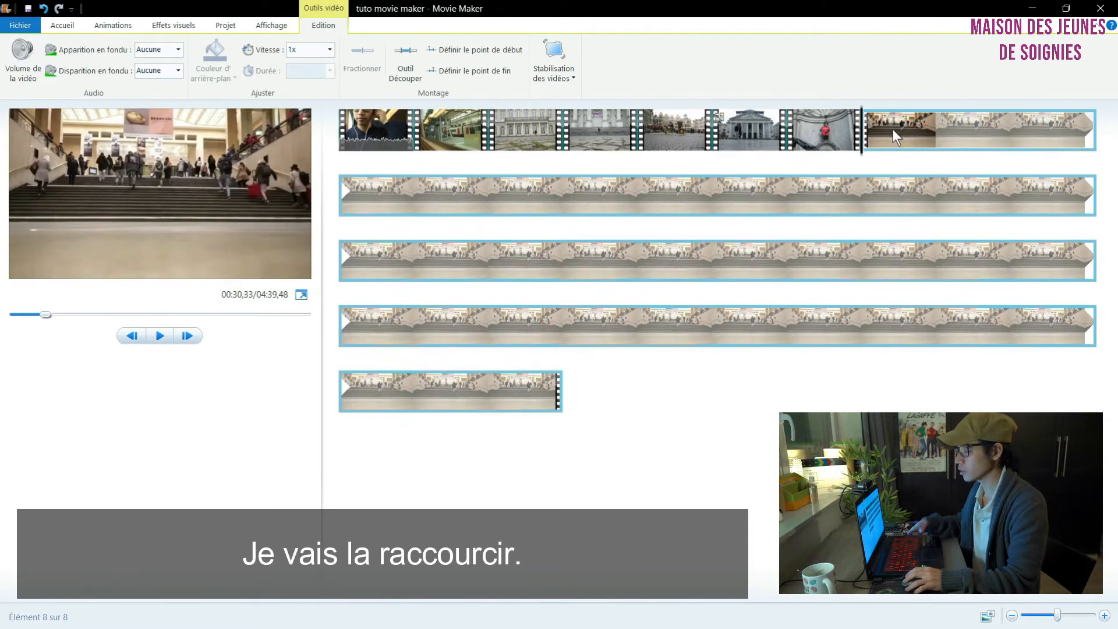
left_click(330, 50)
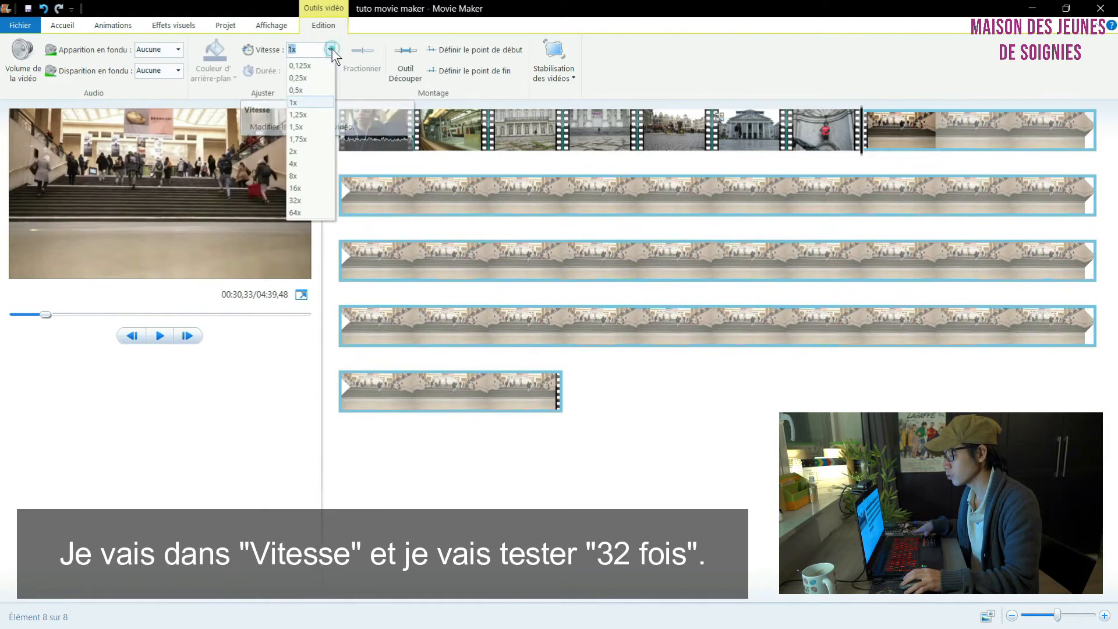
left_click(310, 203)
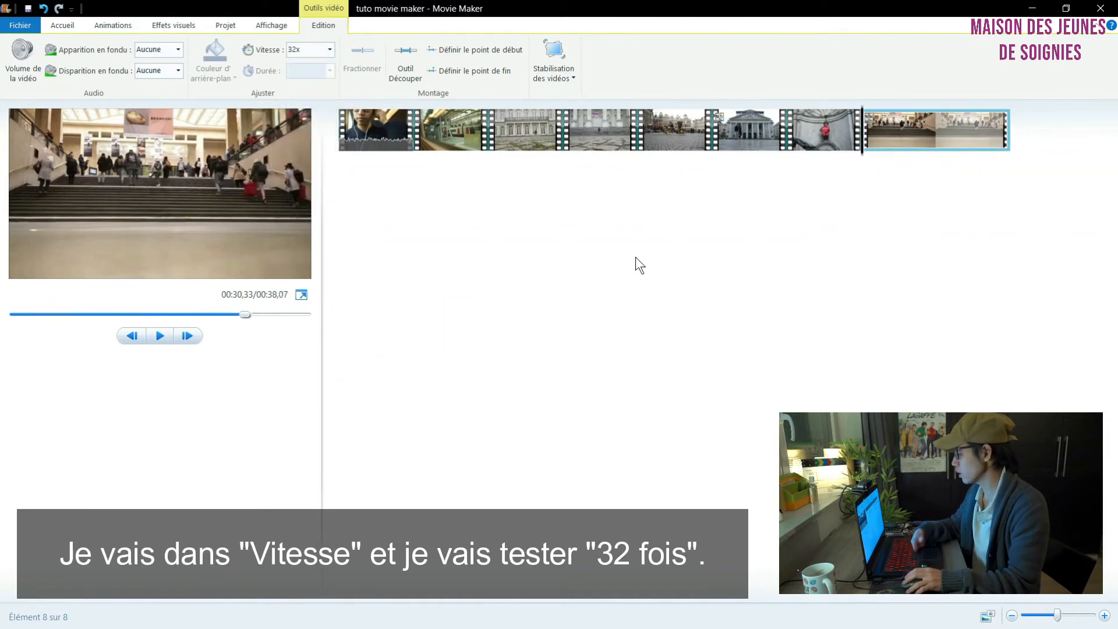
mouse_move(938, 124)
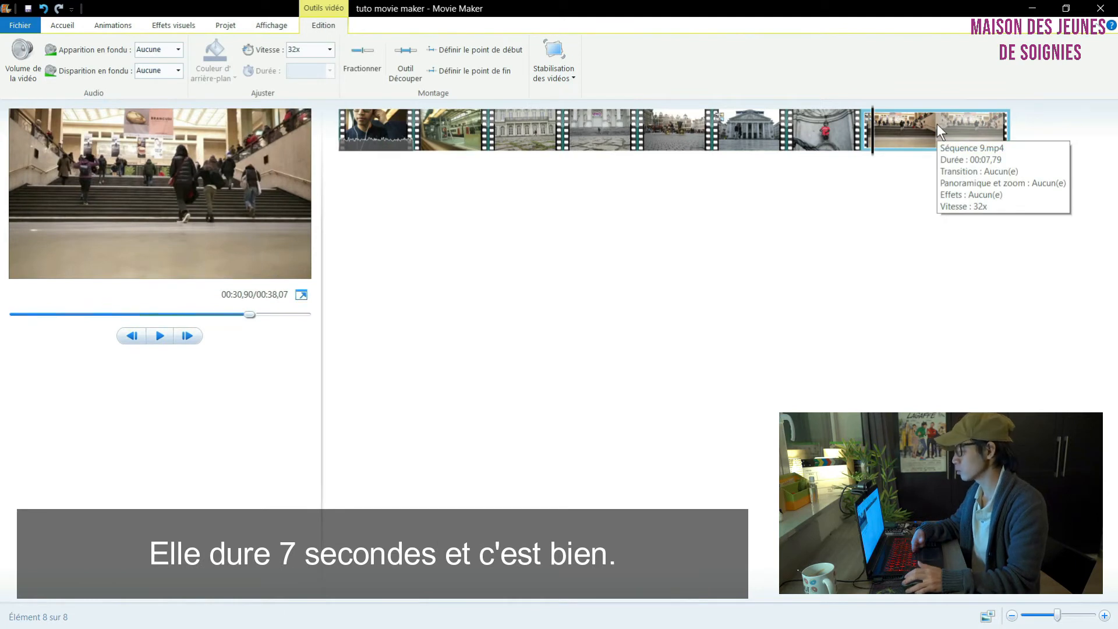
key("space")
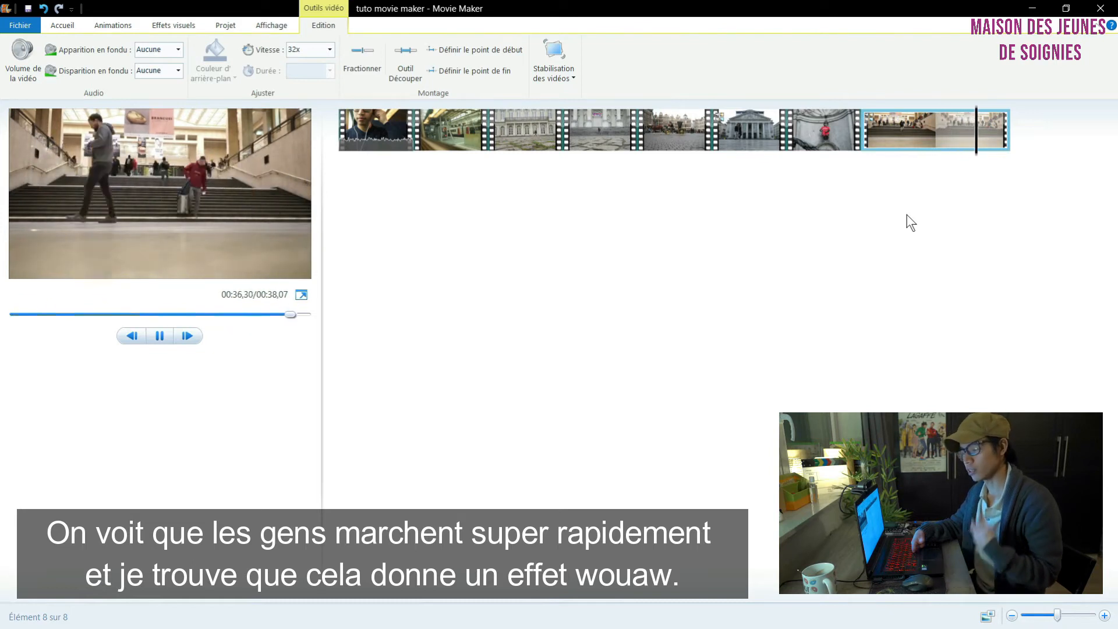
Step: Add the audio file "Musique libre de droits Dimatis - Celeste (1)" as background music from the start of the film
left_click(387, 128)
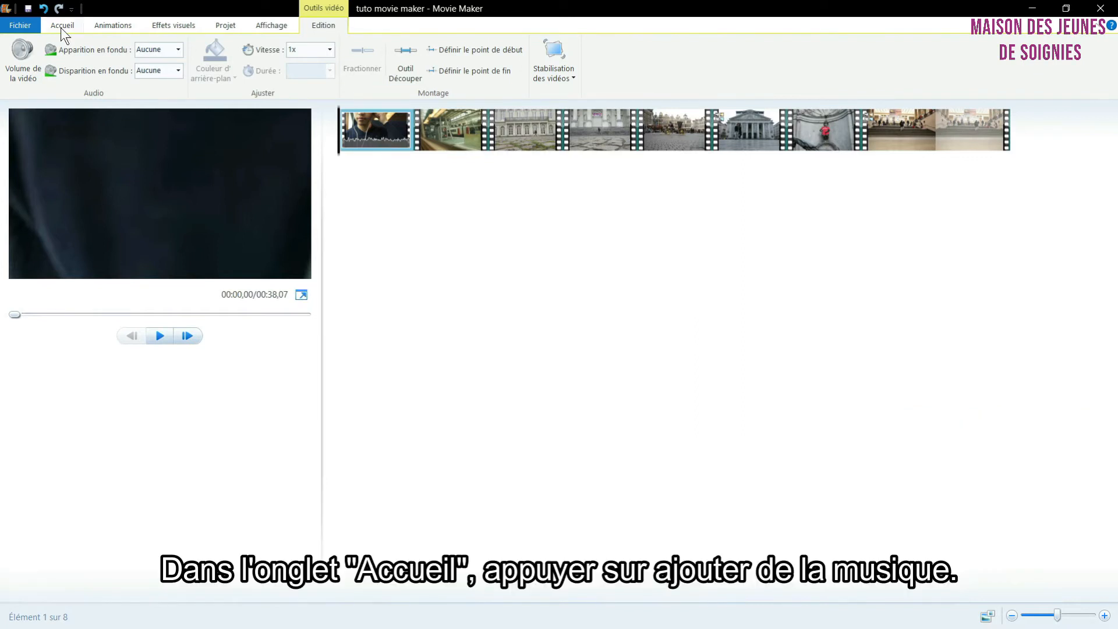
left_click(61, 27)
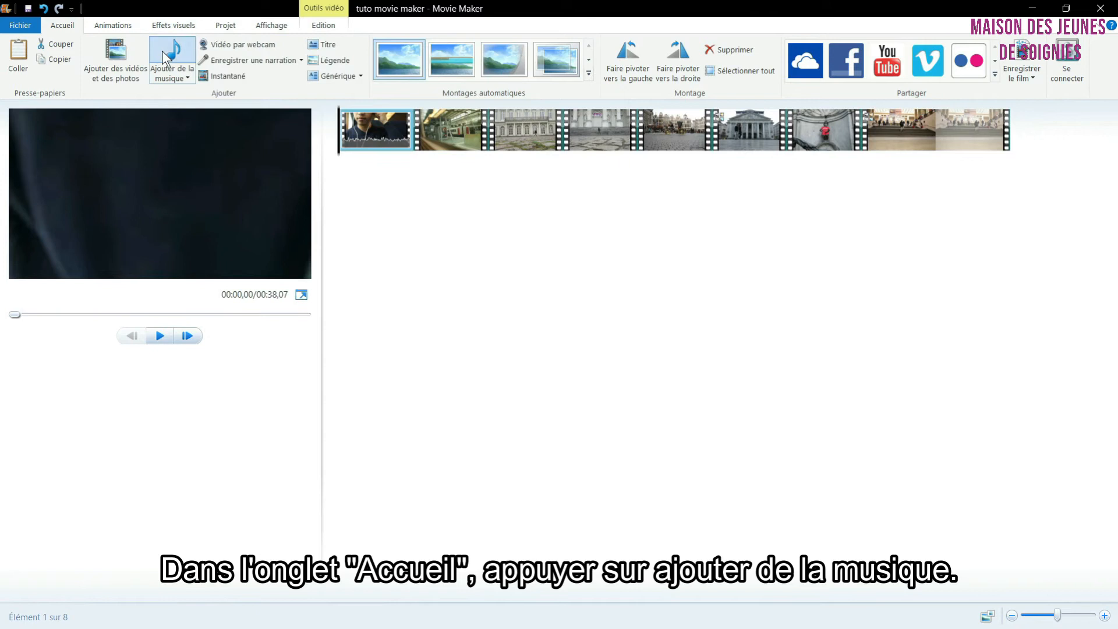
left_click(162, 50)
left_click(190, 121)
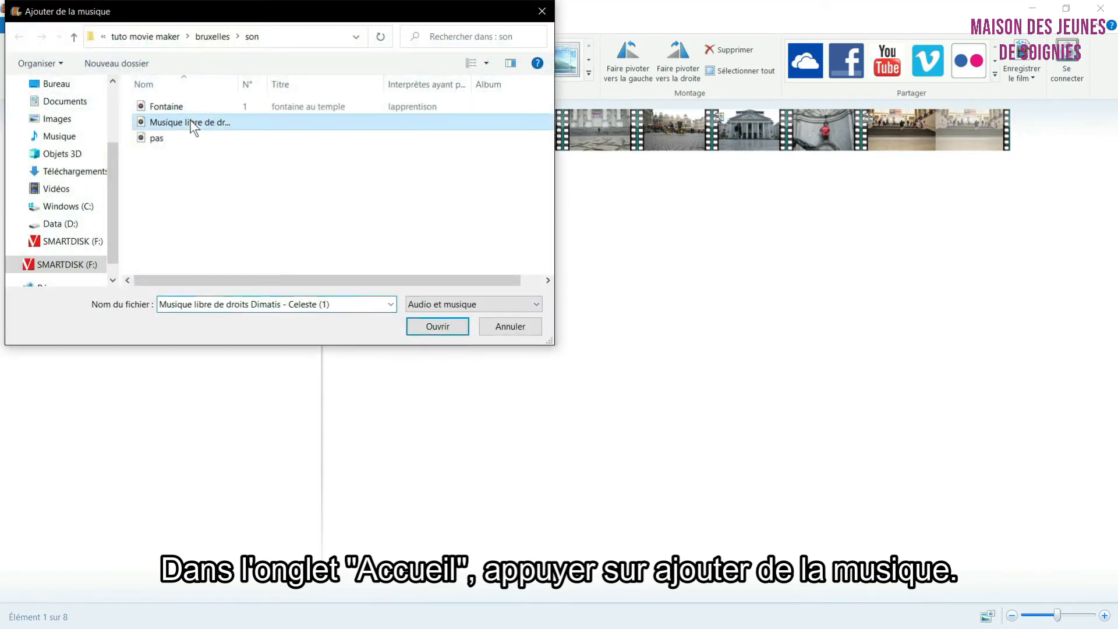
left_click(411, 325)
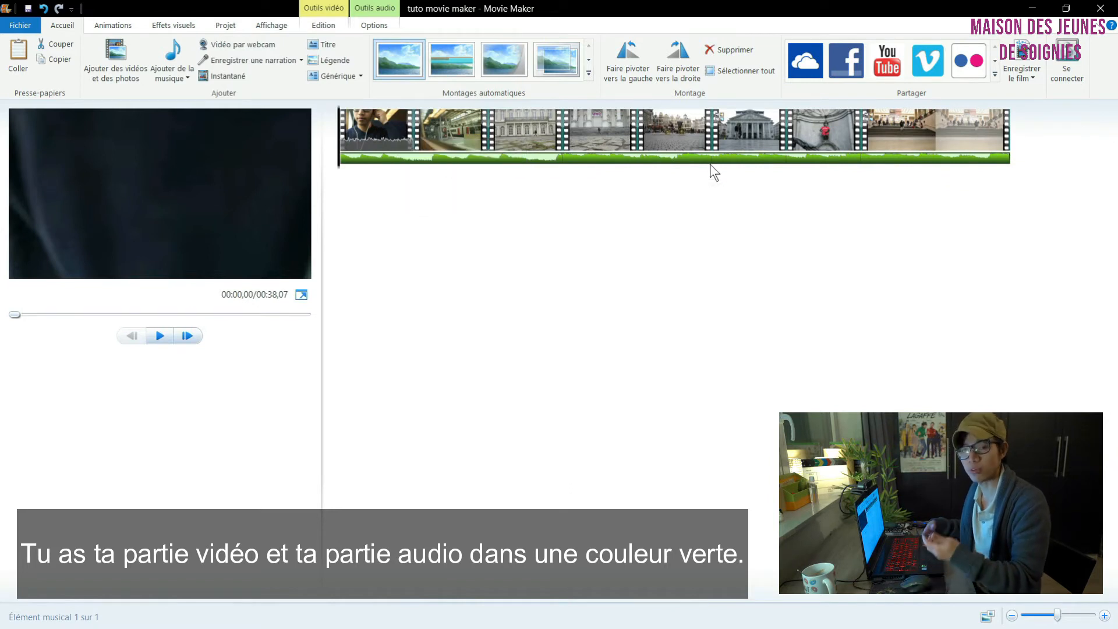
Step: Play the second clip up to the music's beat and set the first clip's speed to 0,5x
double_click(386, 132)
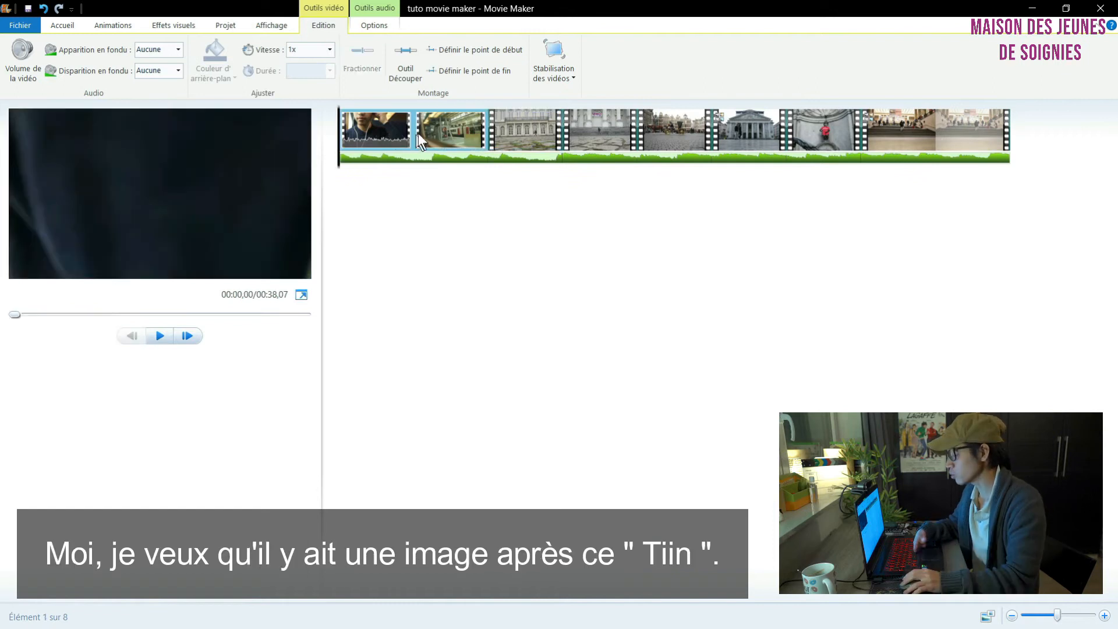
left_click(418, 134)
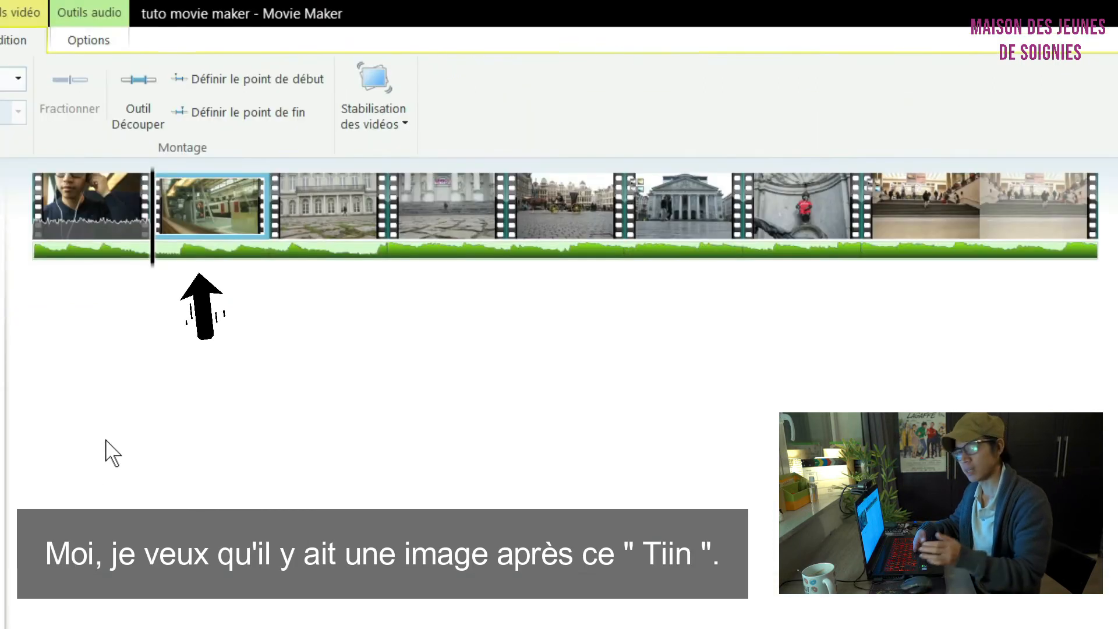
key("space")
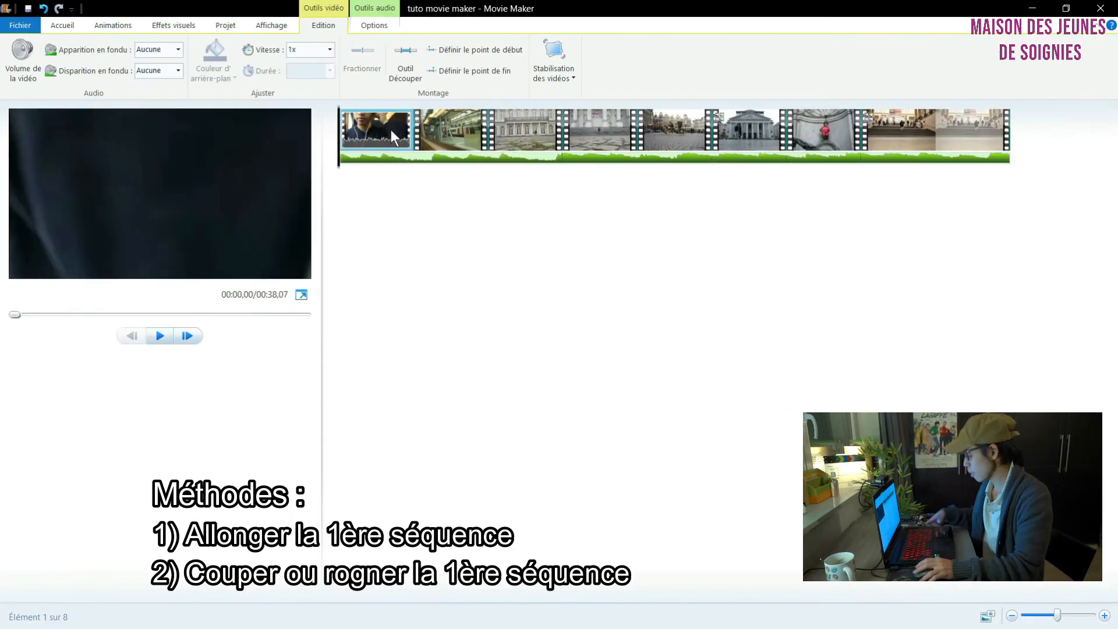
left_click(330, 49)
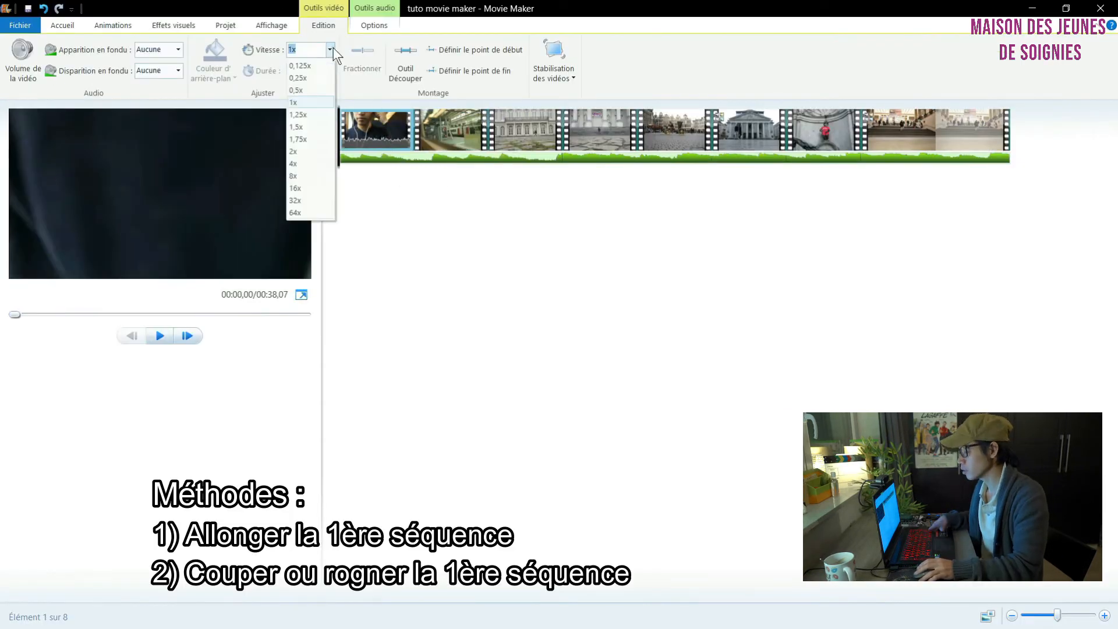
left_click(320, 89)
Step: Split the slowed-down first clip near its midpoint and try deleting the cut-off part, undoing that deletion
left_click(432, 168)
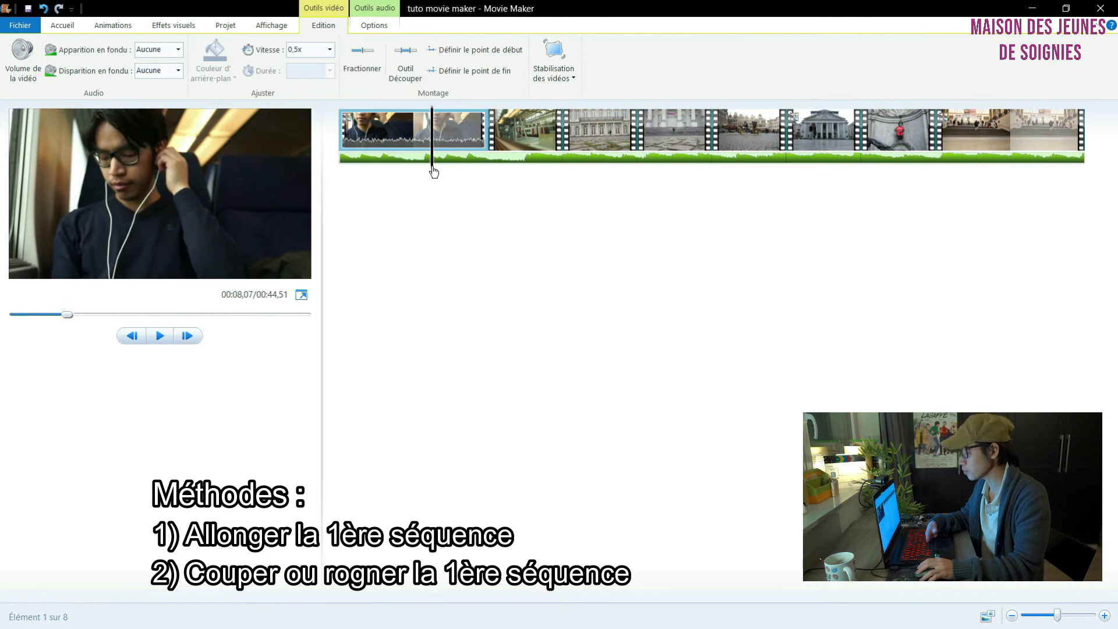
left_click_drag(432, 169, 413, 169)
left_click(366, 63)
key("Delete")
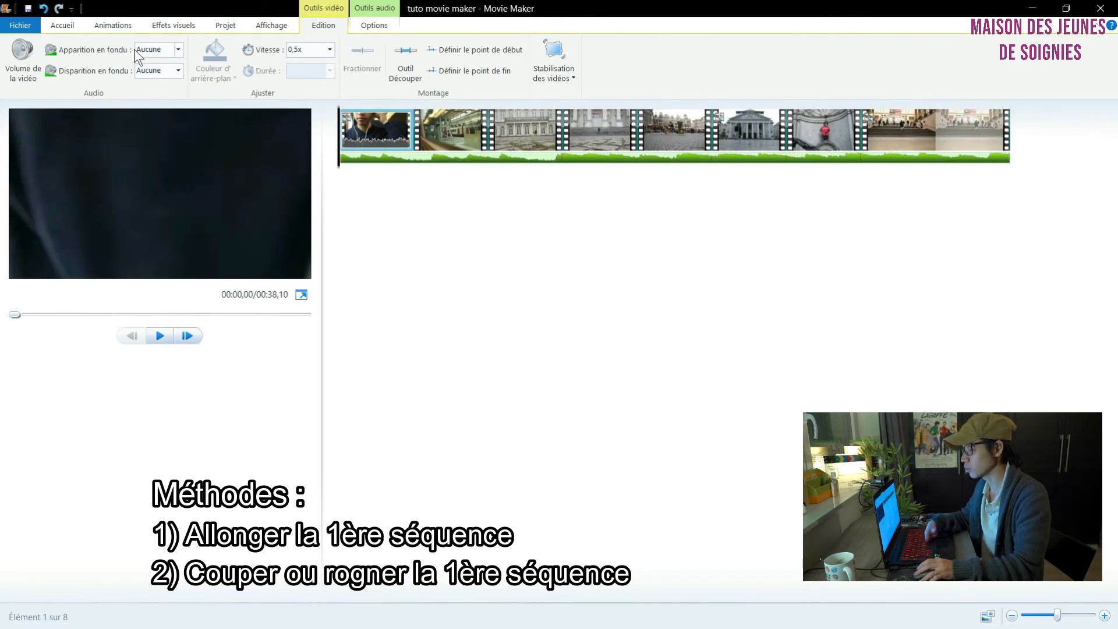
left_click(43, 8)
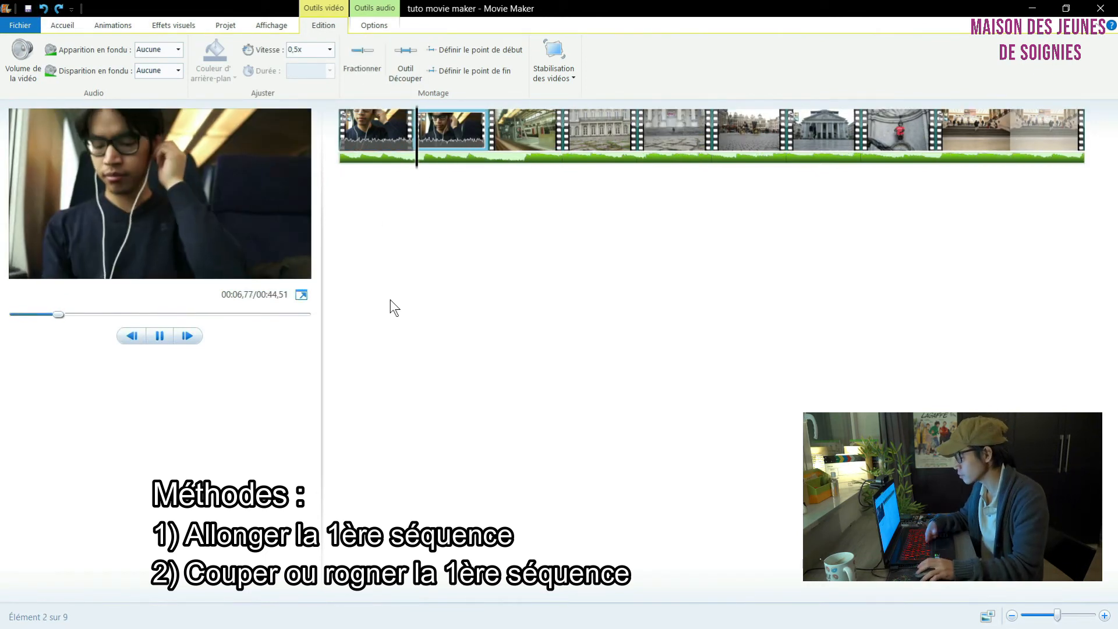
Step: Undo the earlier split, cut the first clip at about 8,6 s instead and delete the remainder
left_click(46, 8)
left_click_drag(340, 169, 441, 169)
left_click(363, 63)
key("Delete")
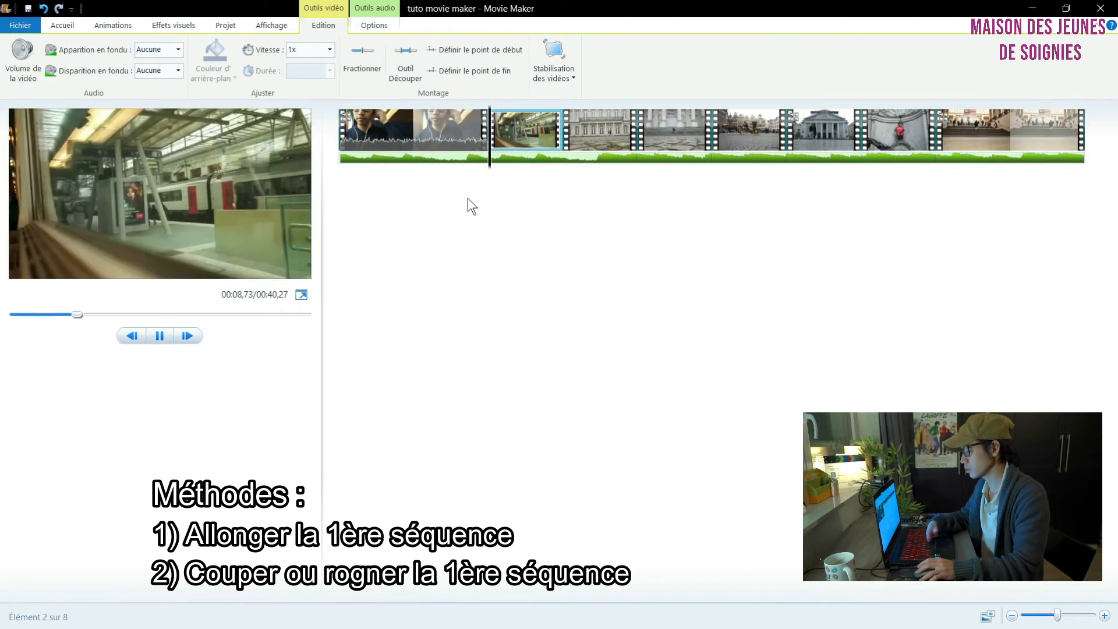
Step: Trim the first clip to about 7,9 s by splitting it near its end and deleting the remainder, and preview the cut
left_click(416, 170)
left_click_drag(415, 170, 477, 171)
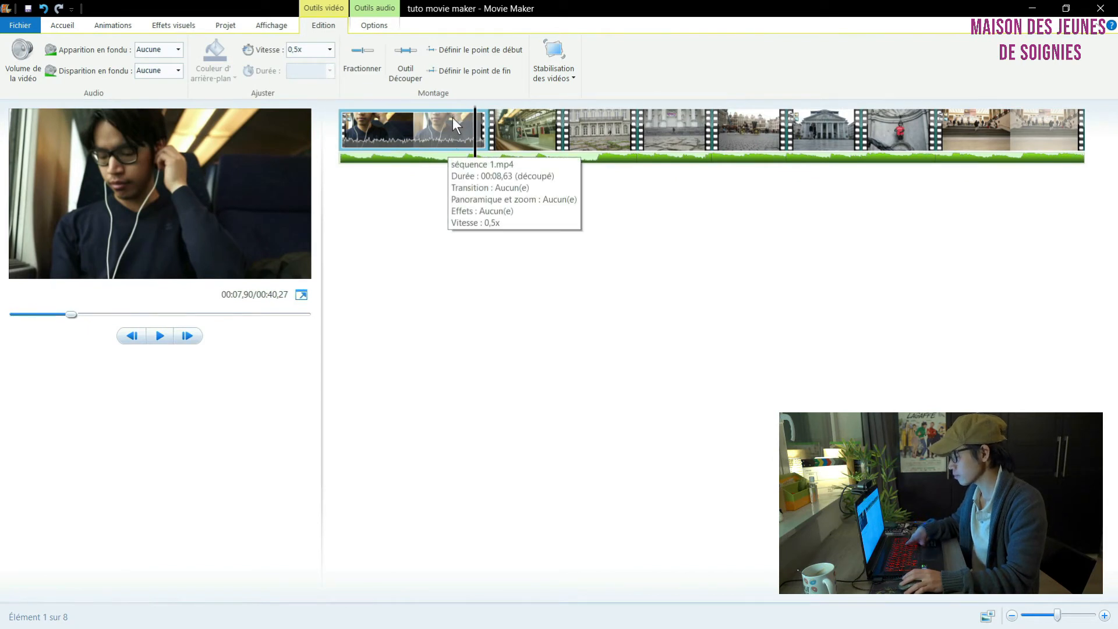
key("m")
key("Delete")
left_click(415, 124)
key("space")
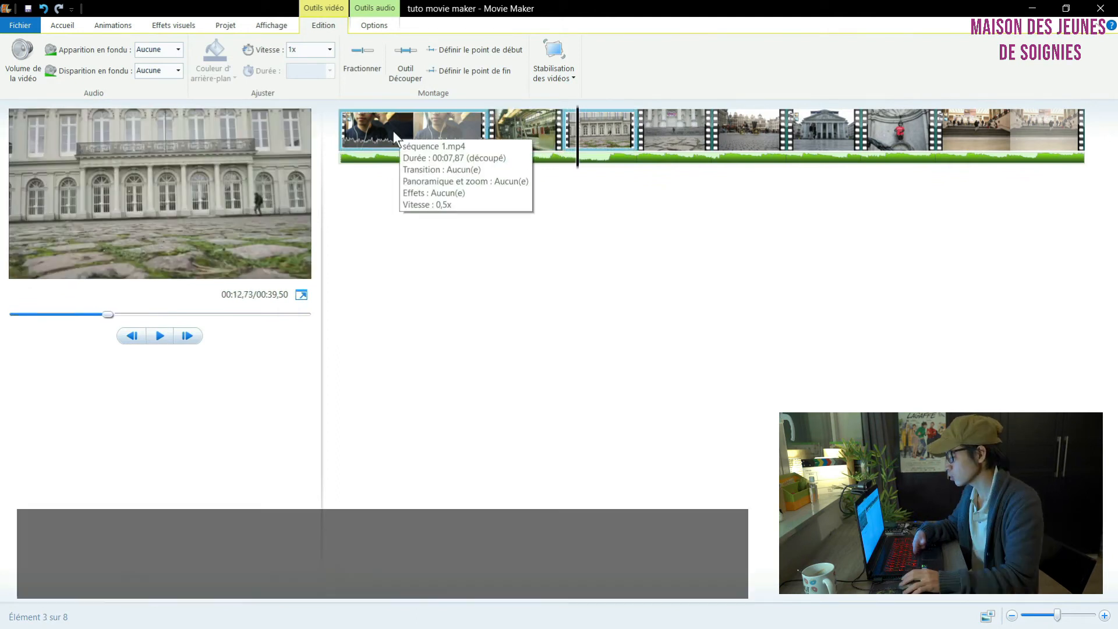
Step: Add a caption reading "Ballade à Bruxelles" from the start of the first clip
left_click(390, 131)
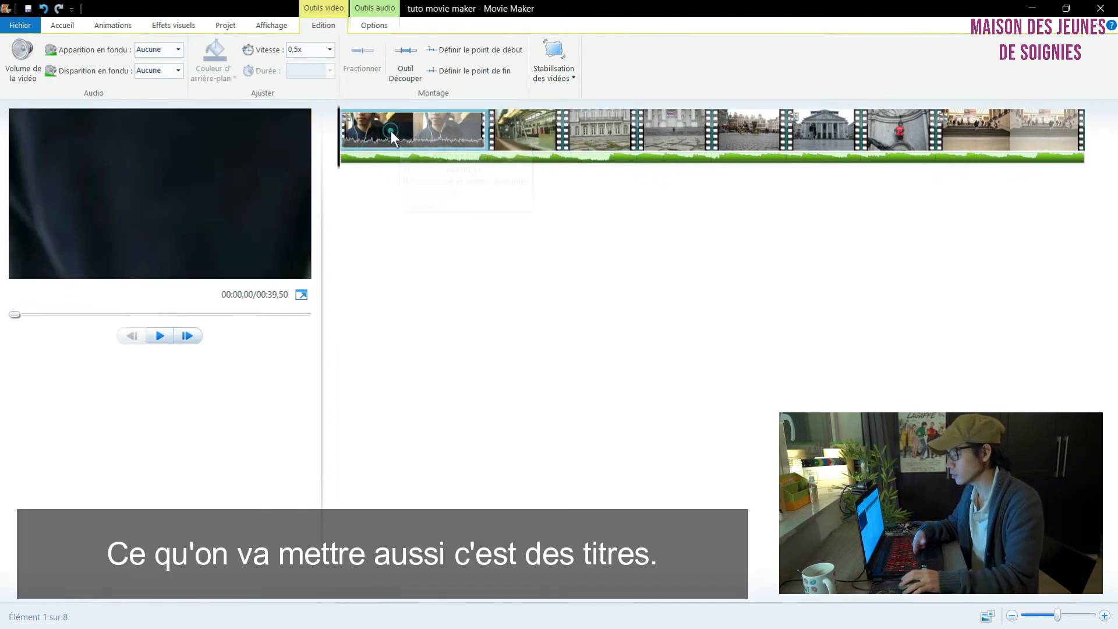
left_click(61, 25)
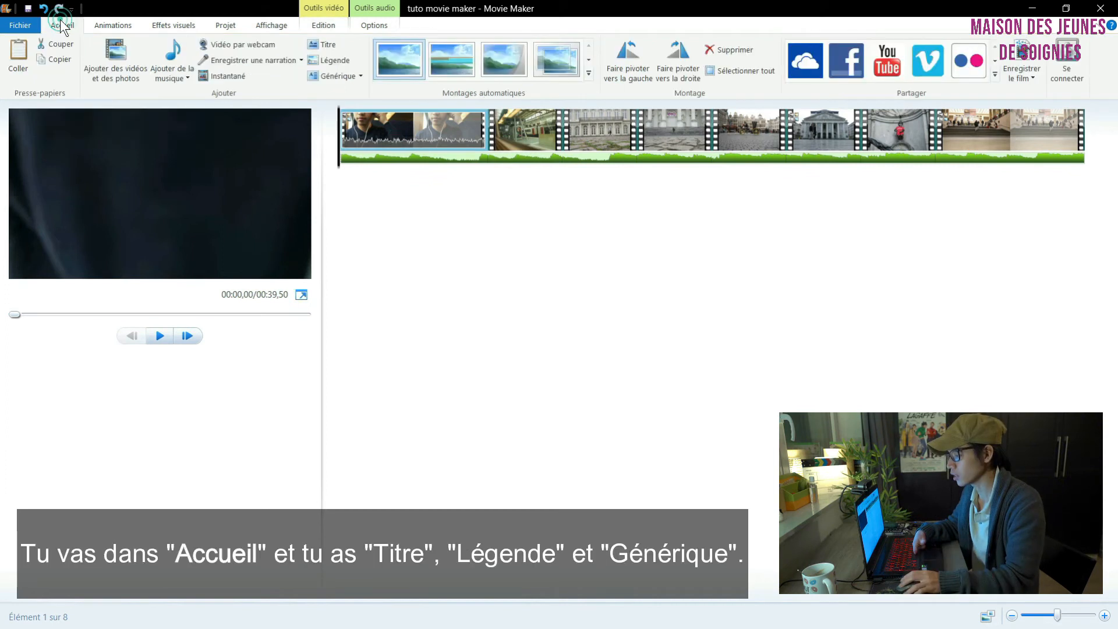
left_click(333, 60)
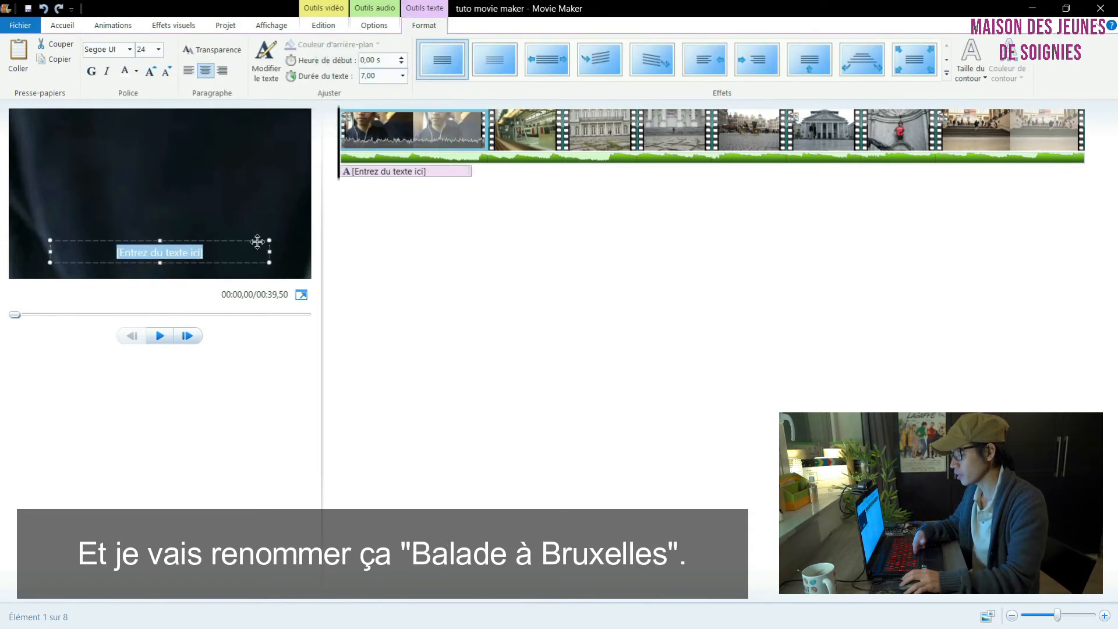
key("BackSpace")
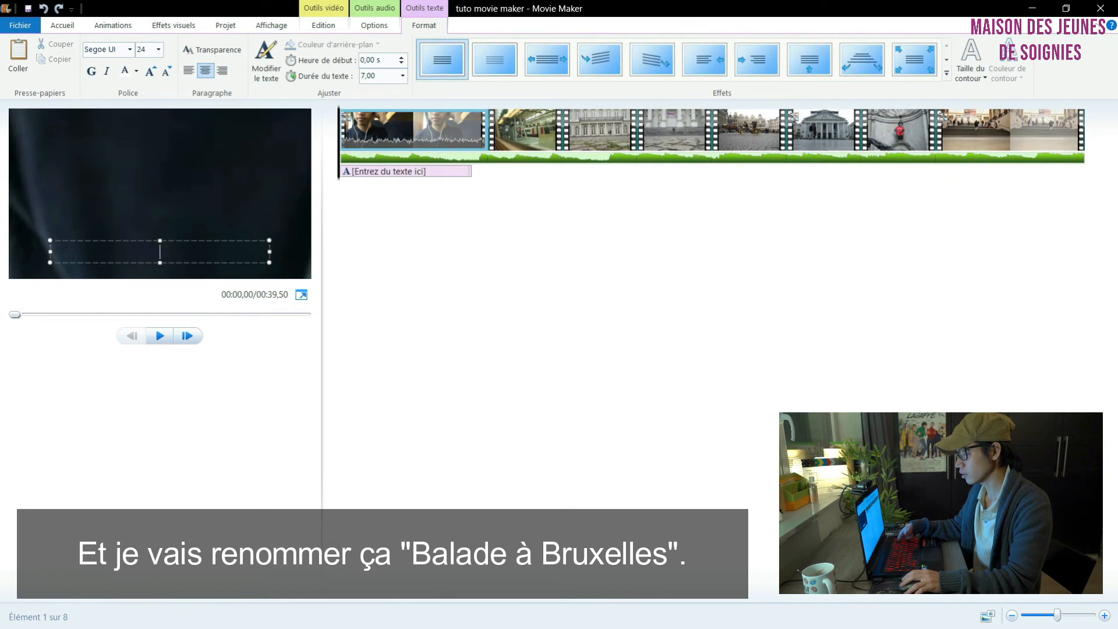
type("Ballade à Bruxelles")
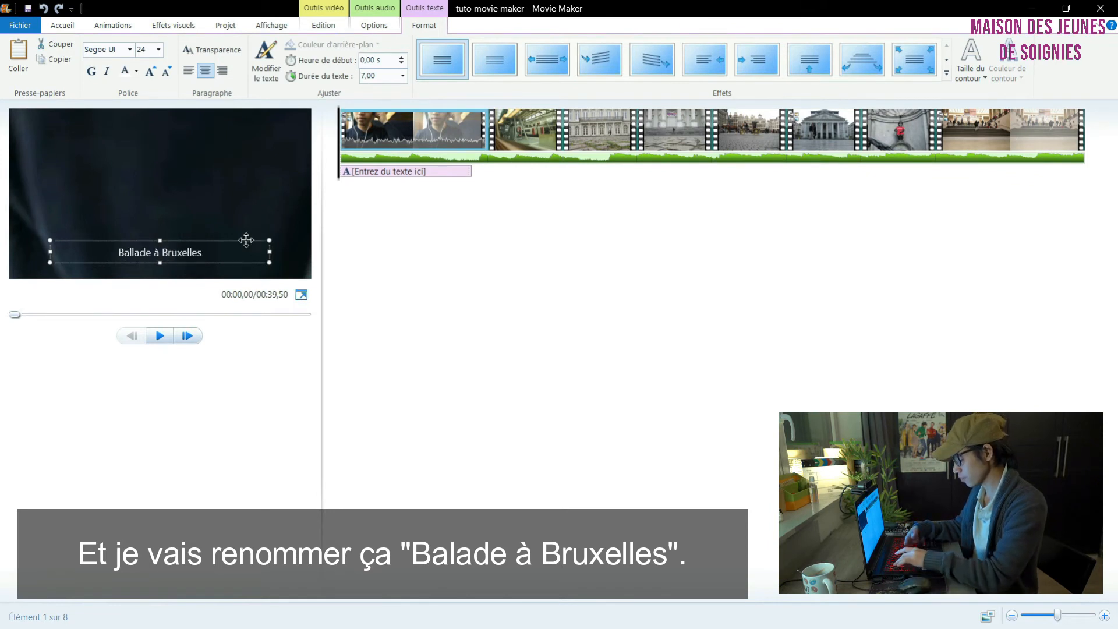
Step: Move the "Ballade à Bruxelles" caption up to the middle of the frame and preview it
left_click_drag(246, 240, 249, 188)
key("space")
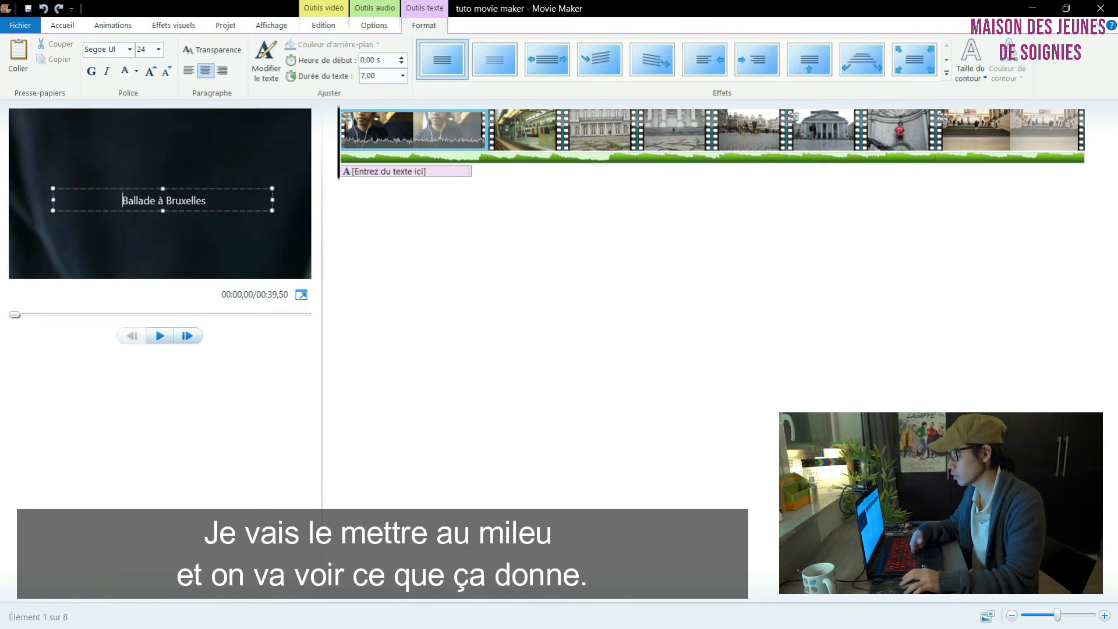
left_click(156, 336)
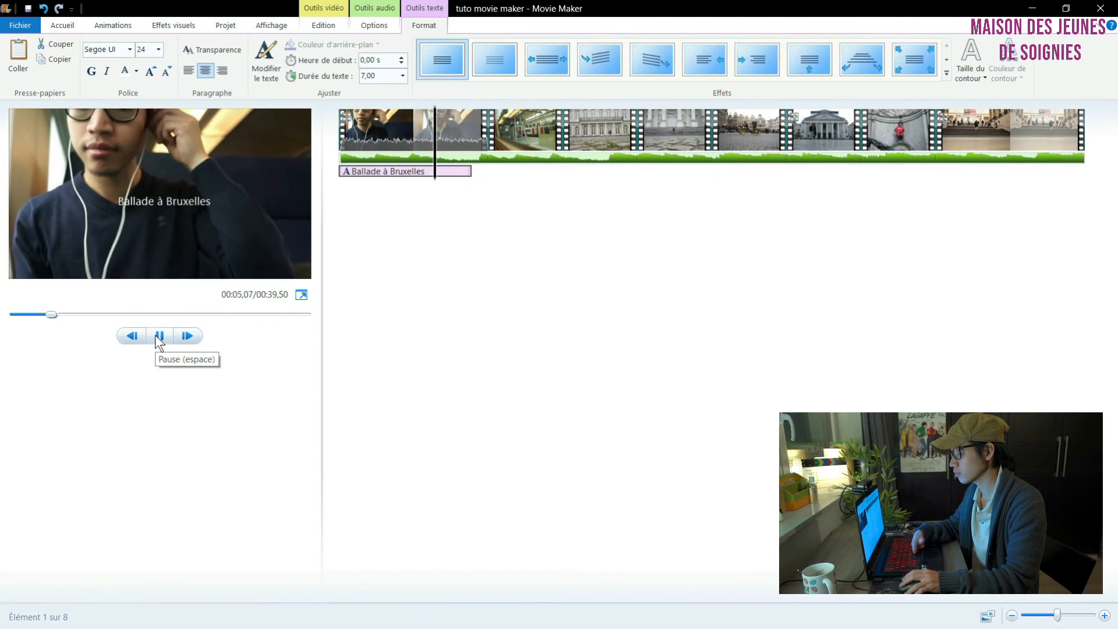
Step: Apply the second text effect to the "Ballade à Bruxelles" caption
left_click(394, 171)
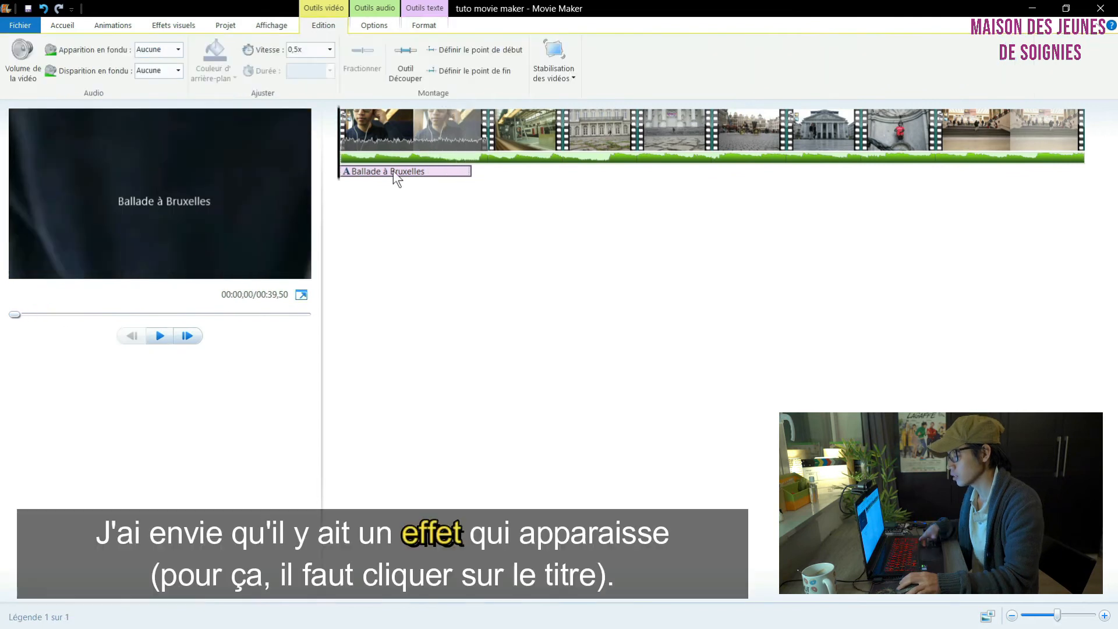
left_click(384, 170)
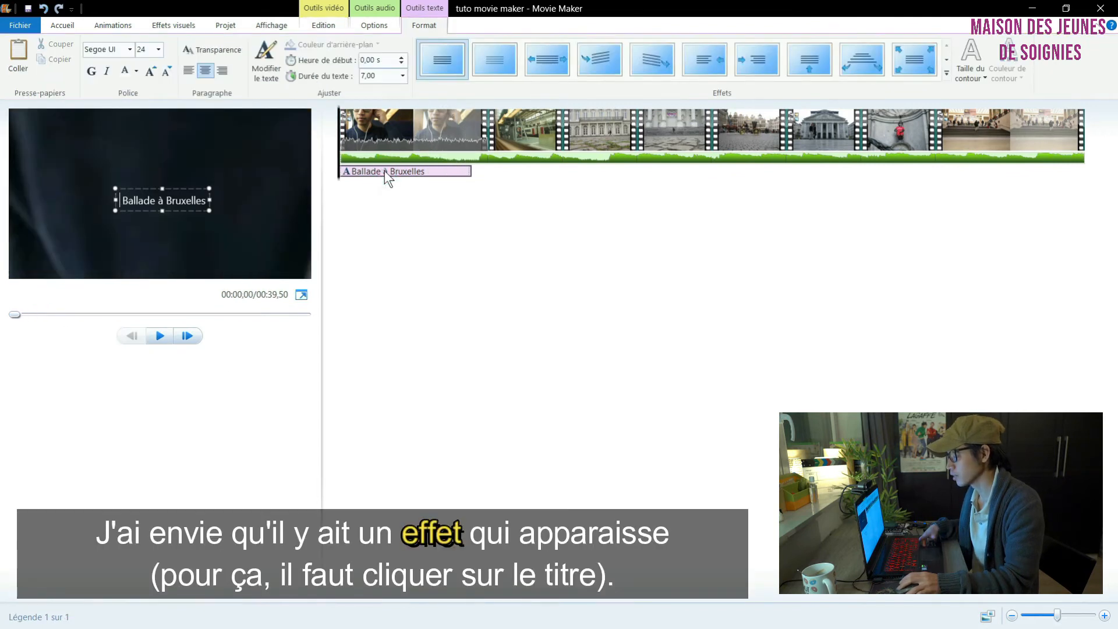
left_click(476, 60)
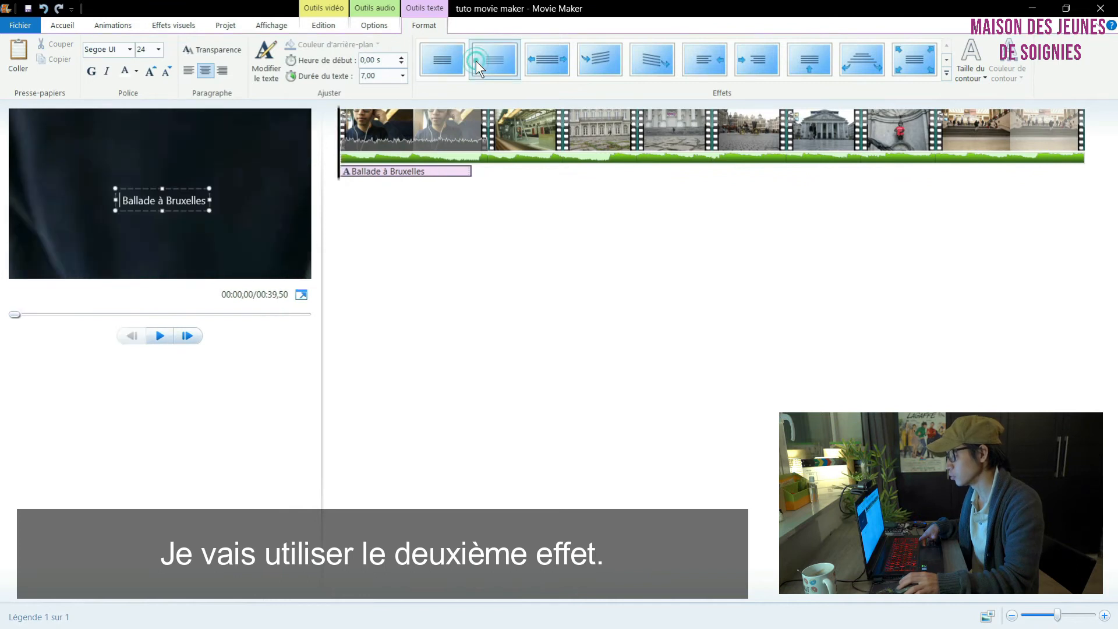
left_click(501, 53)
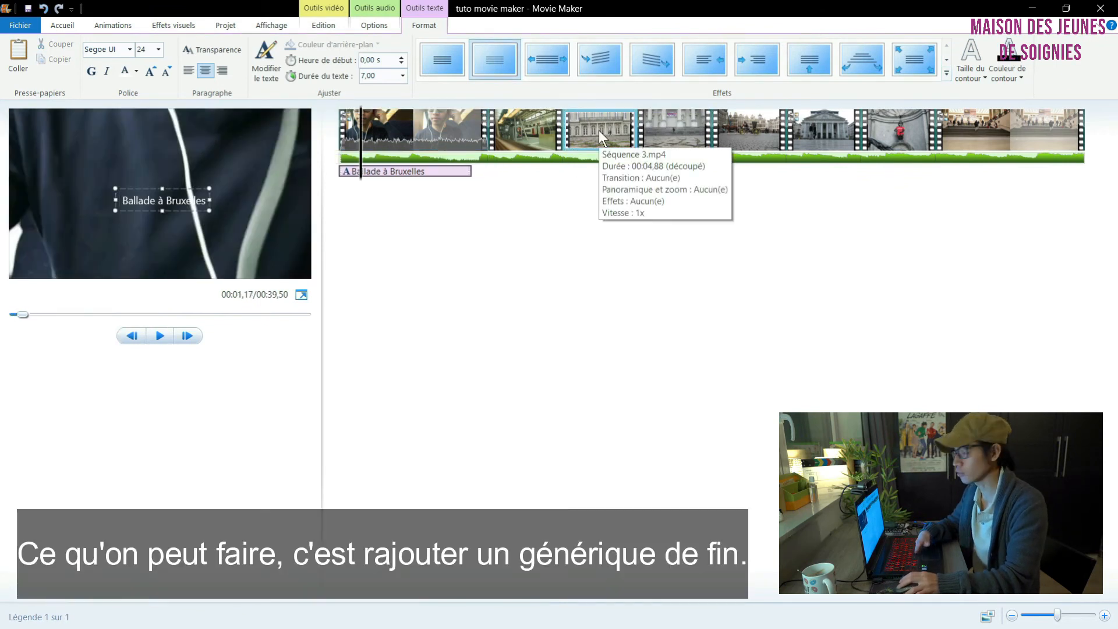
Step: Add end credits to the film and replace their placeholder text with "Production"
left_click(66, 25)
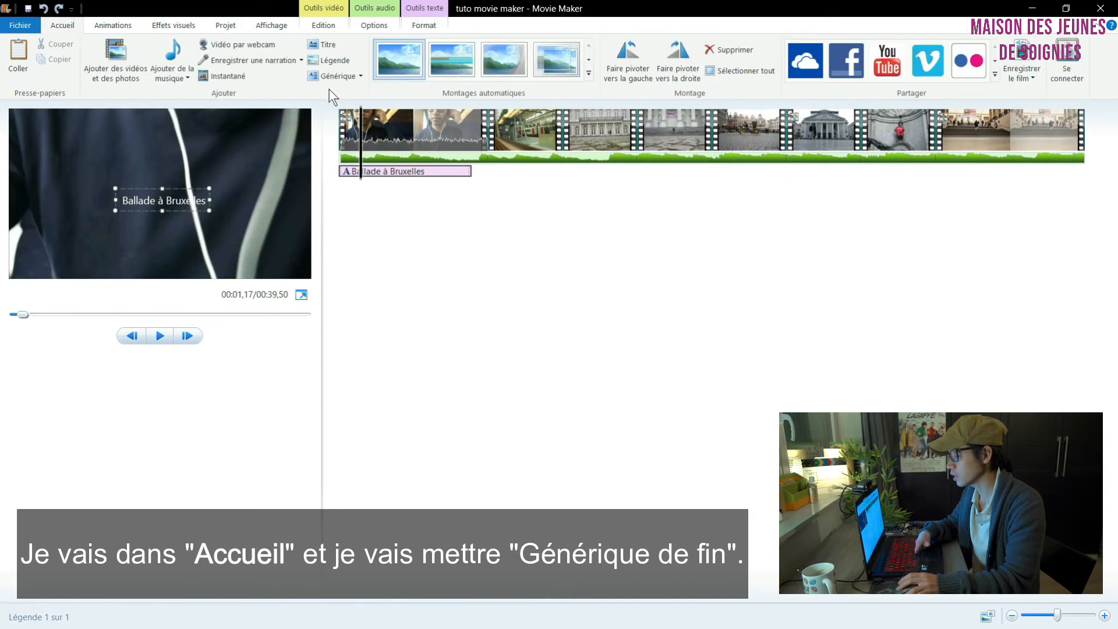
left_click(337, 75)
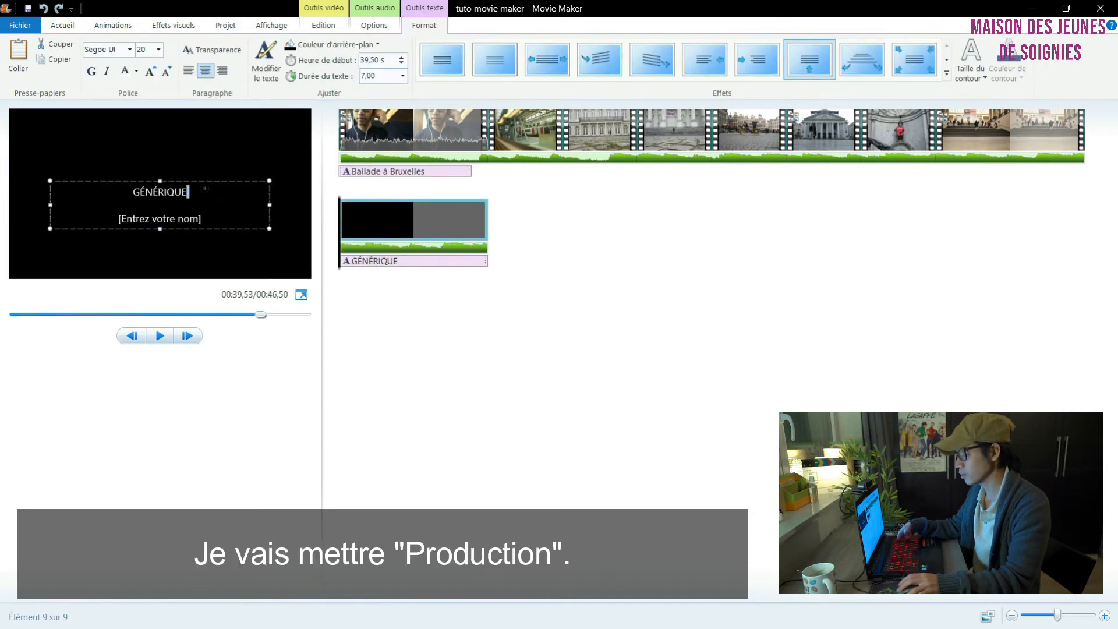
triple_click(204, 190)
key("BackSpace")
type("Production")
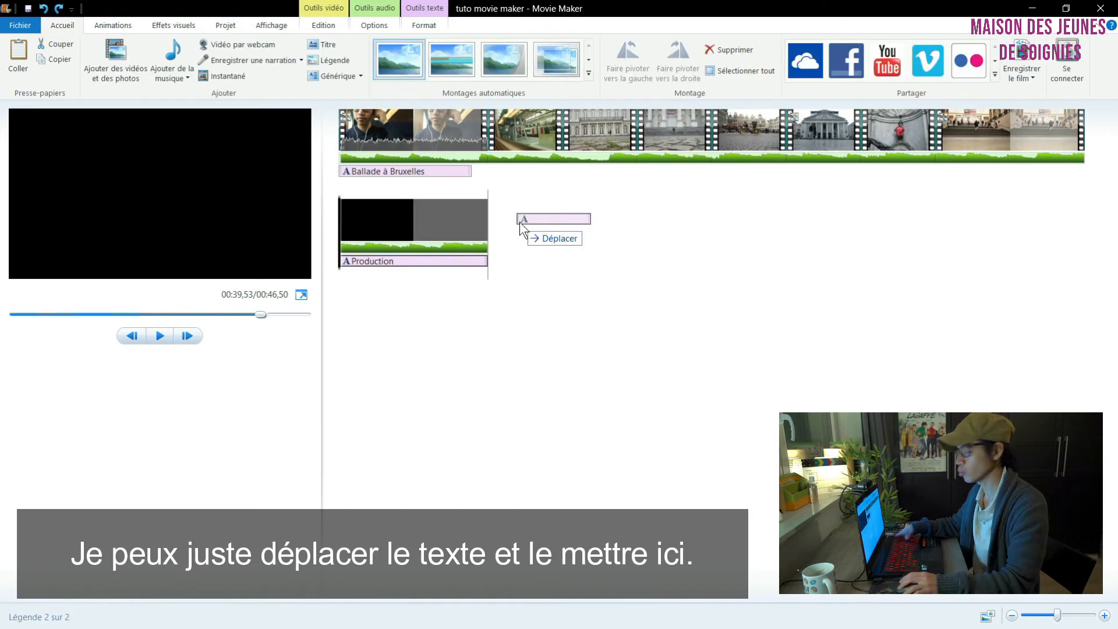
Step: Move the "Production" credits onto the end of the last clip and delete the black credits clip
left_click_drag(520, 222, 973, 177)
left_click(370, 221)
key("Delete")
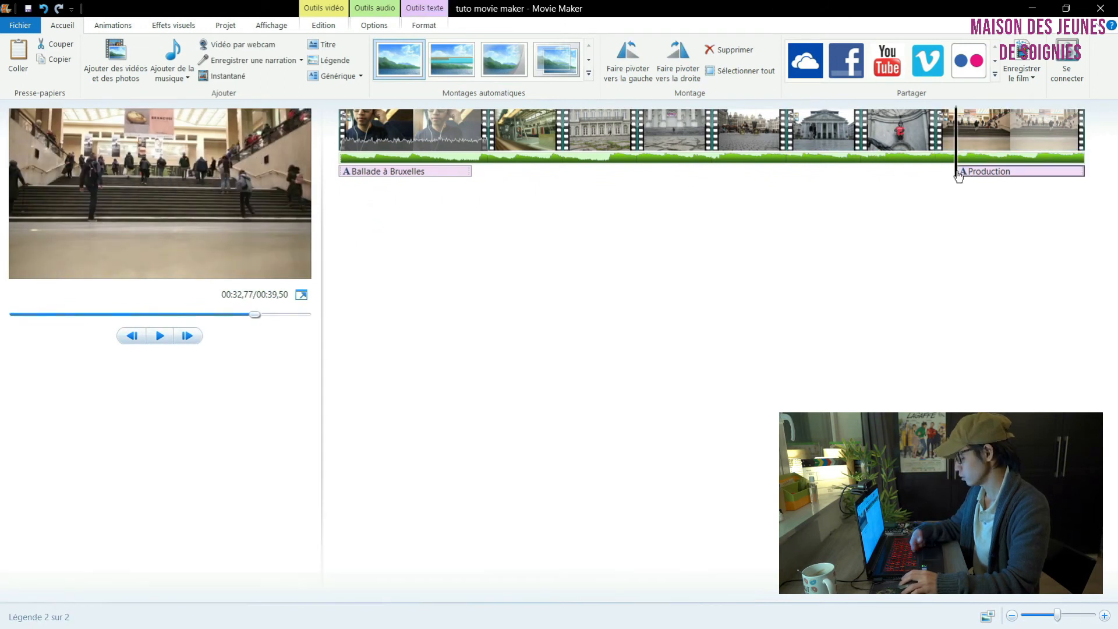
key("space")
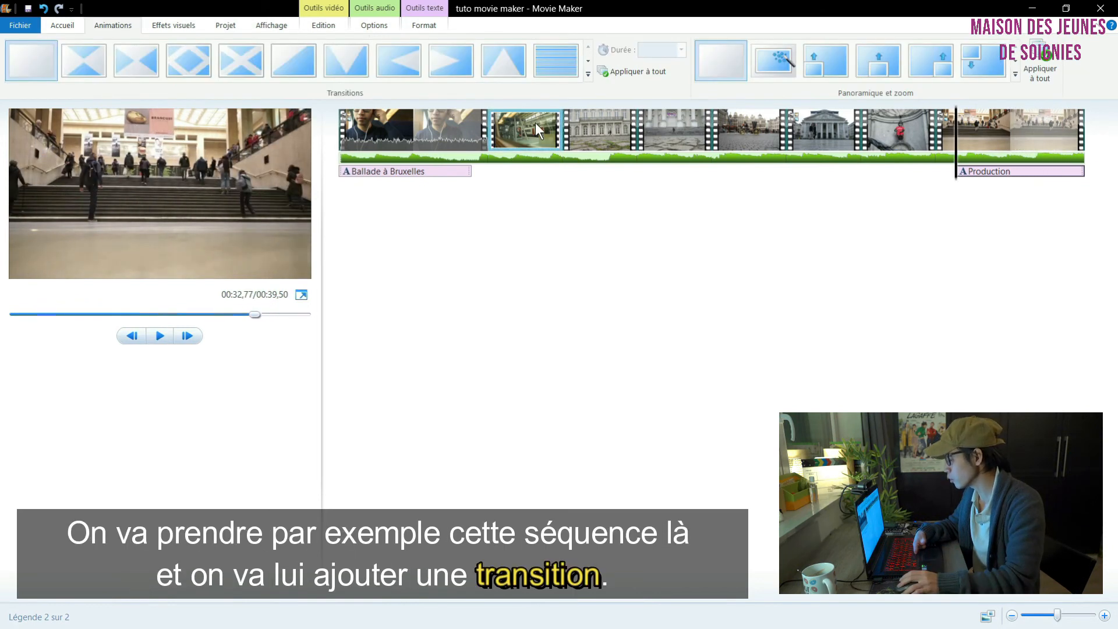
Step: Add the Flou transition to the start of the horse-carriage clip, Séquence 5
double_click(737, 130)
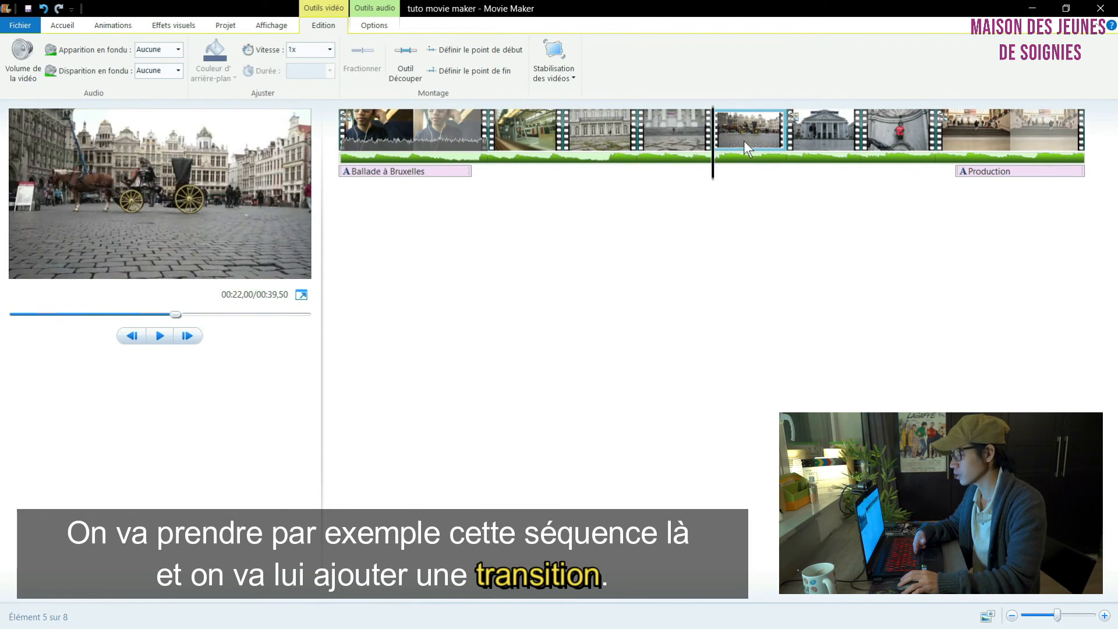
left_click(104, 26)
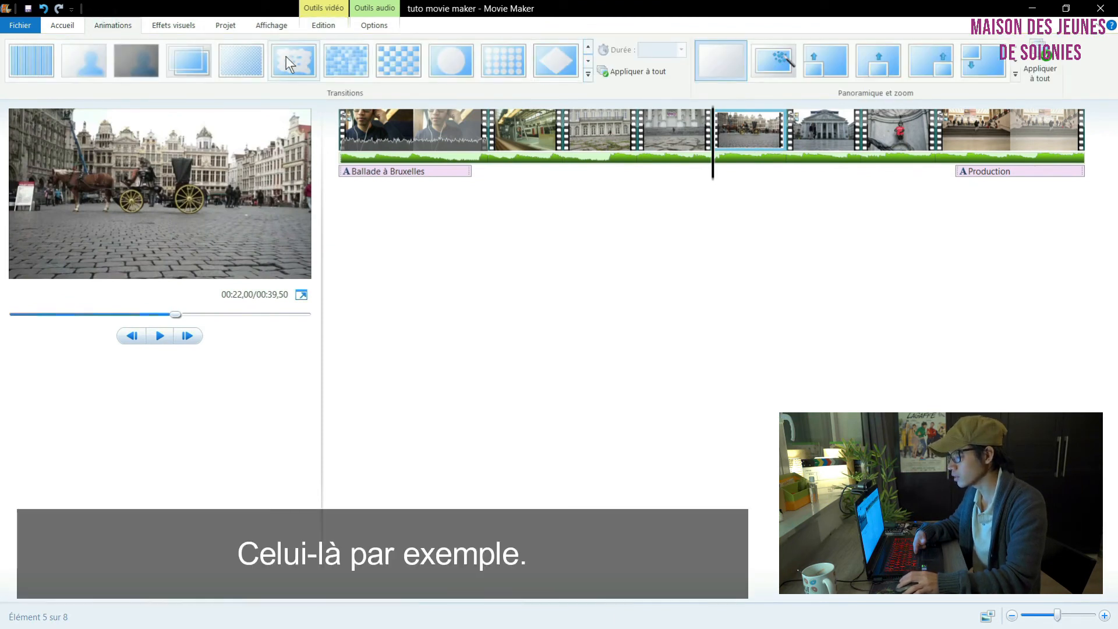
left_click(134, 55)
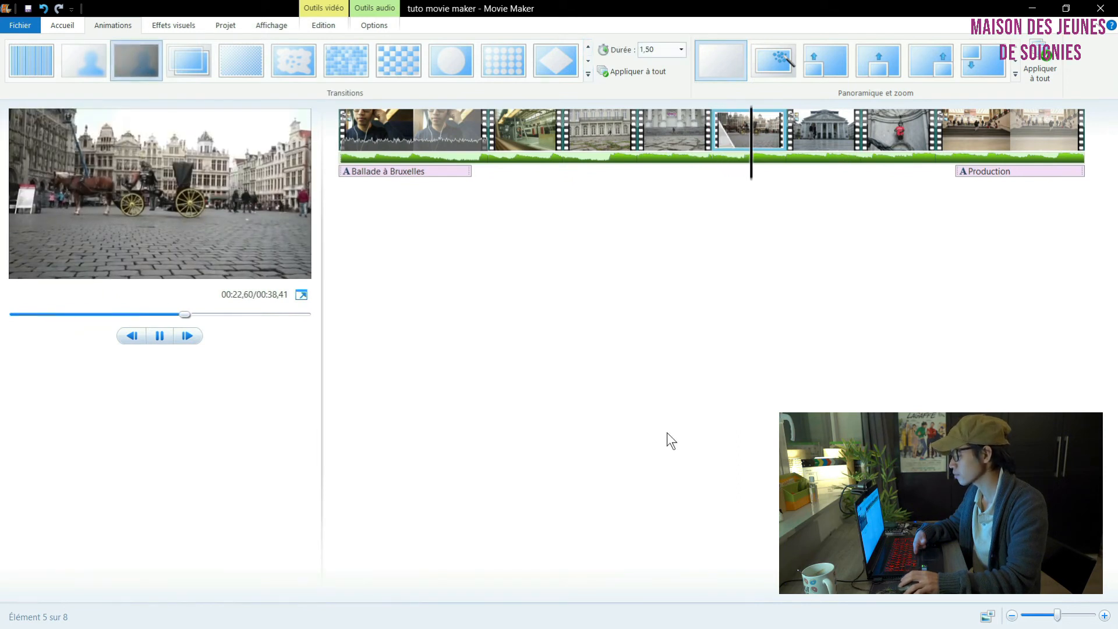
Step: Apply the Noir et blanc visual effect to the horse-carriage clip, Séquence 5, and preview it
double_click(767, 131)
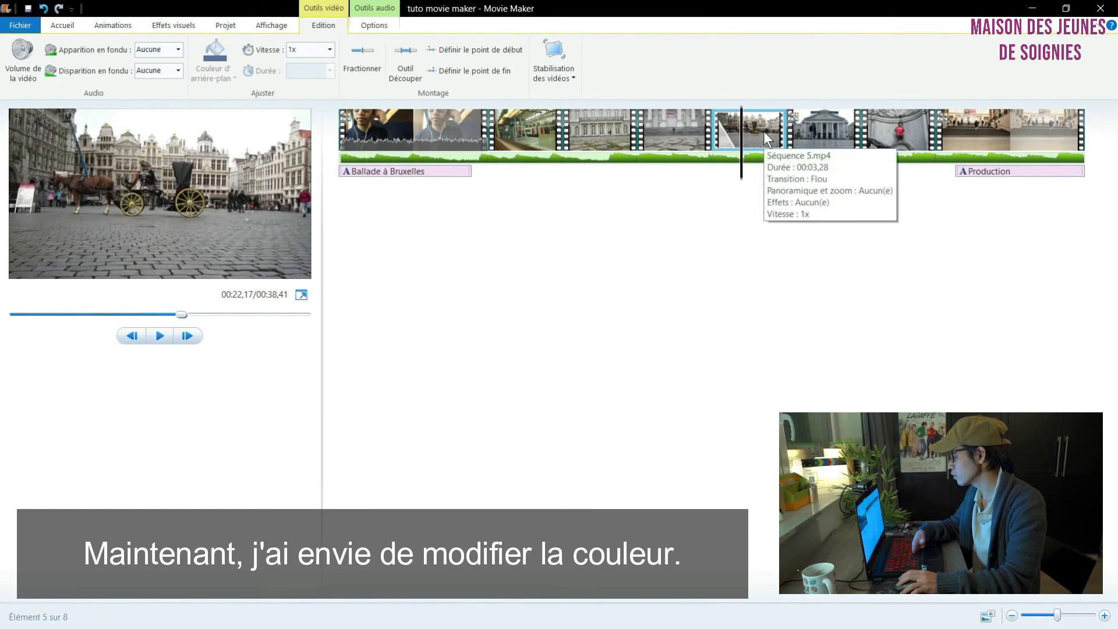
left_click(171, 24)
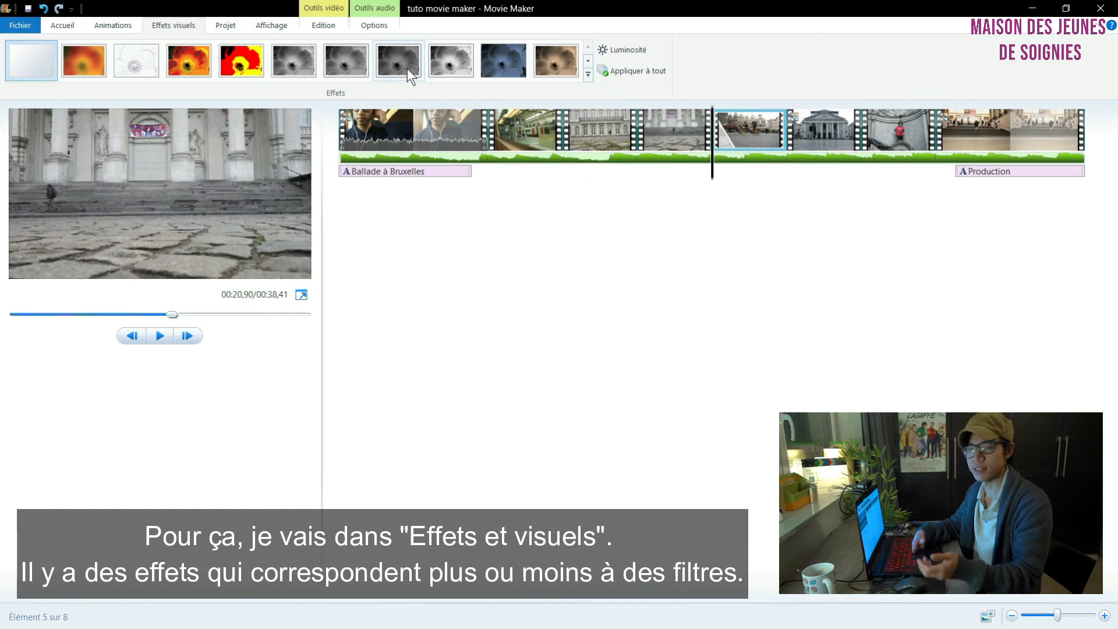
left_click(296, 64)
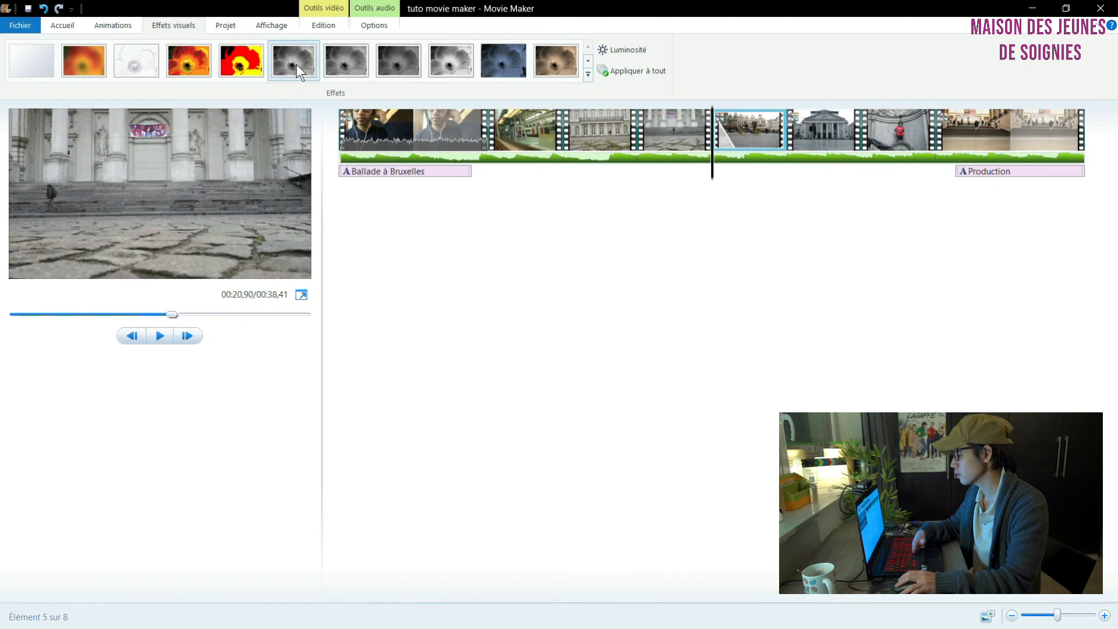
key("space")
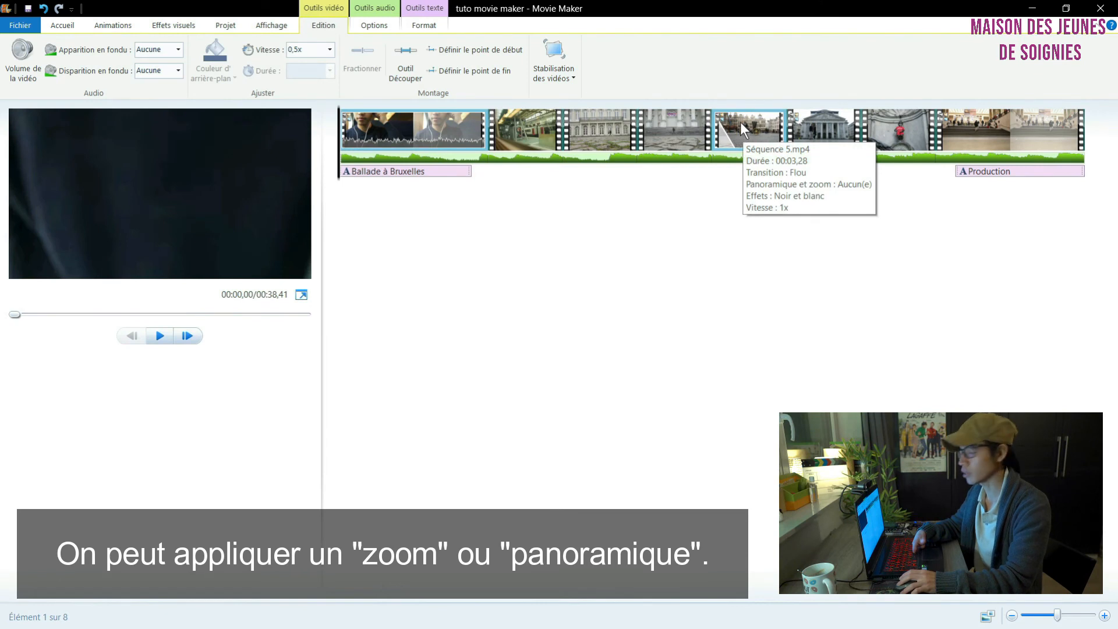
Step: Browse the pan and zoom effects available for the horse-carriage clip, Séquence 5
left_click(755, 125)
left_click(138, 25)
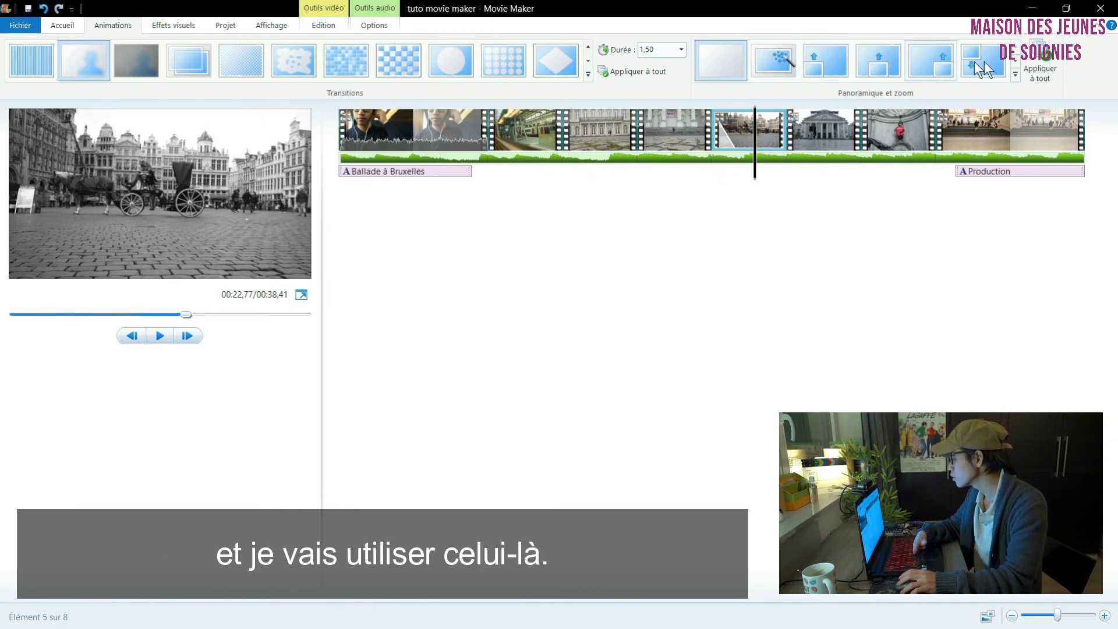
left_click(1016, 60)
left_click(1016, 60)
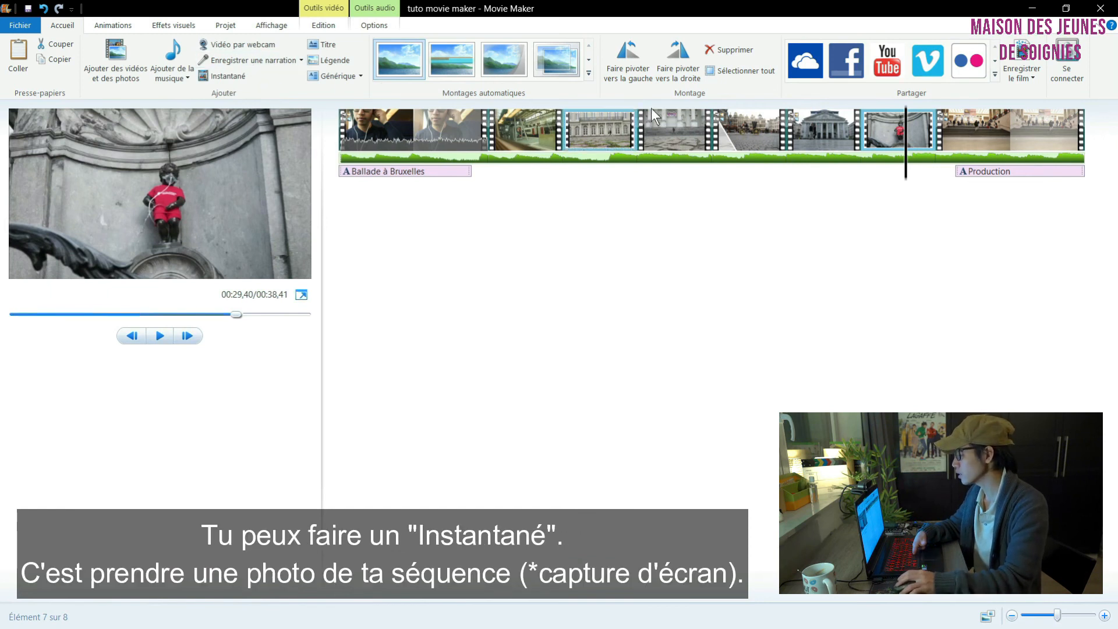
Step: Rotate the third clip, Séquence 3, to the left repeatedly through a full turn
double_click(609, 119)
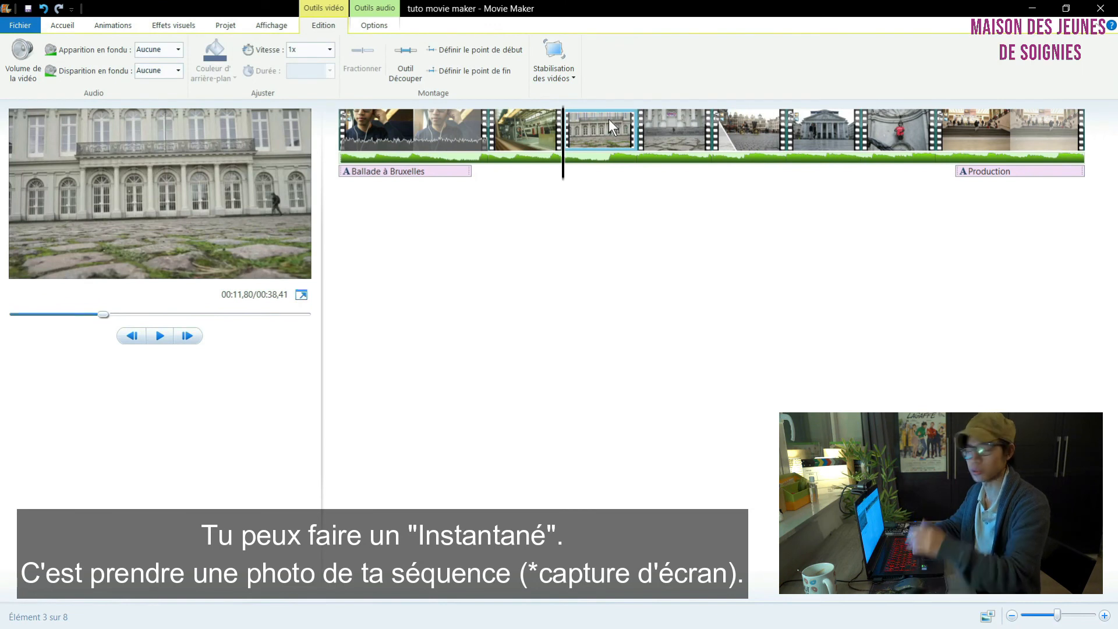
key("space")
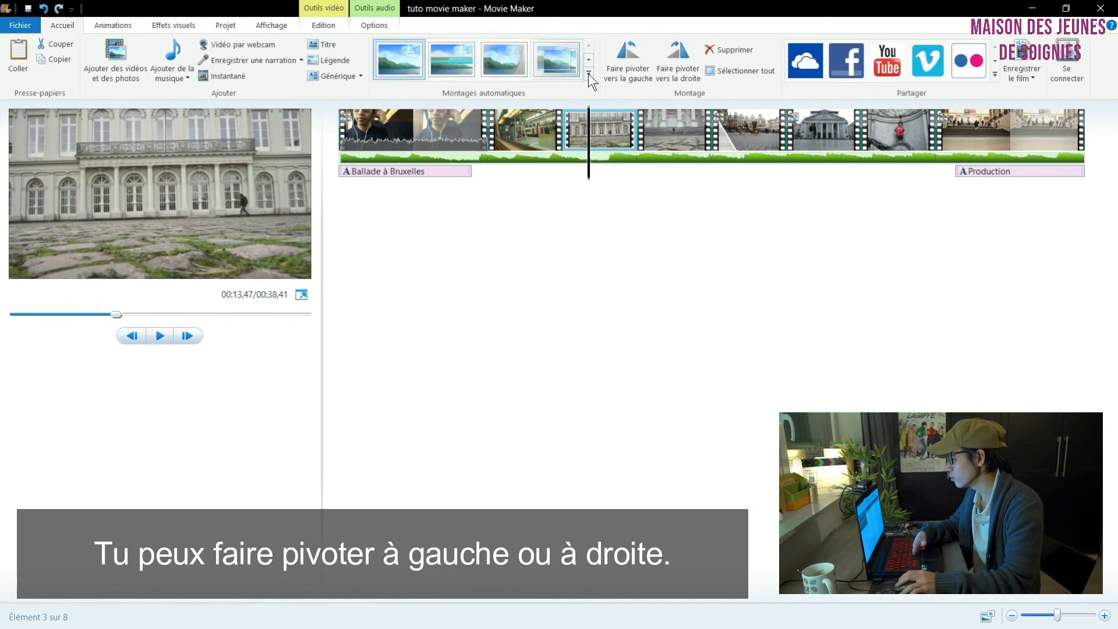
left_click(622, 64)
left_click(622, 71)
left_click(622, 71)
left_click(622, 71)
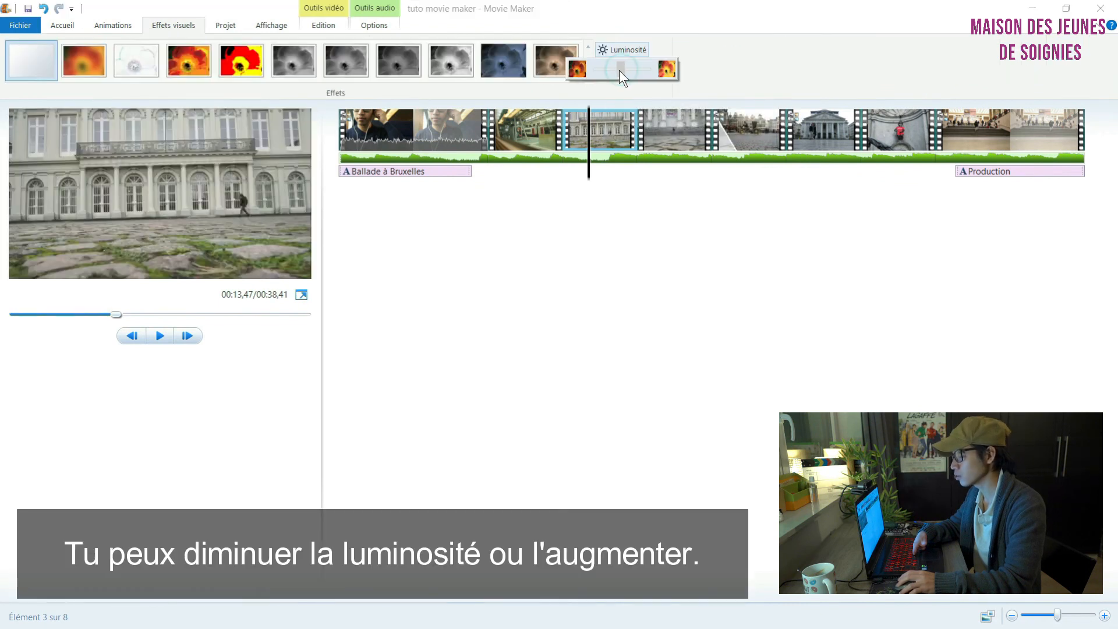
mouse_move(620, 70)
left_mouse_down()
mouse_move(592, 74)
mouse_move(622, 64)
left_mouse_up()
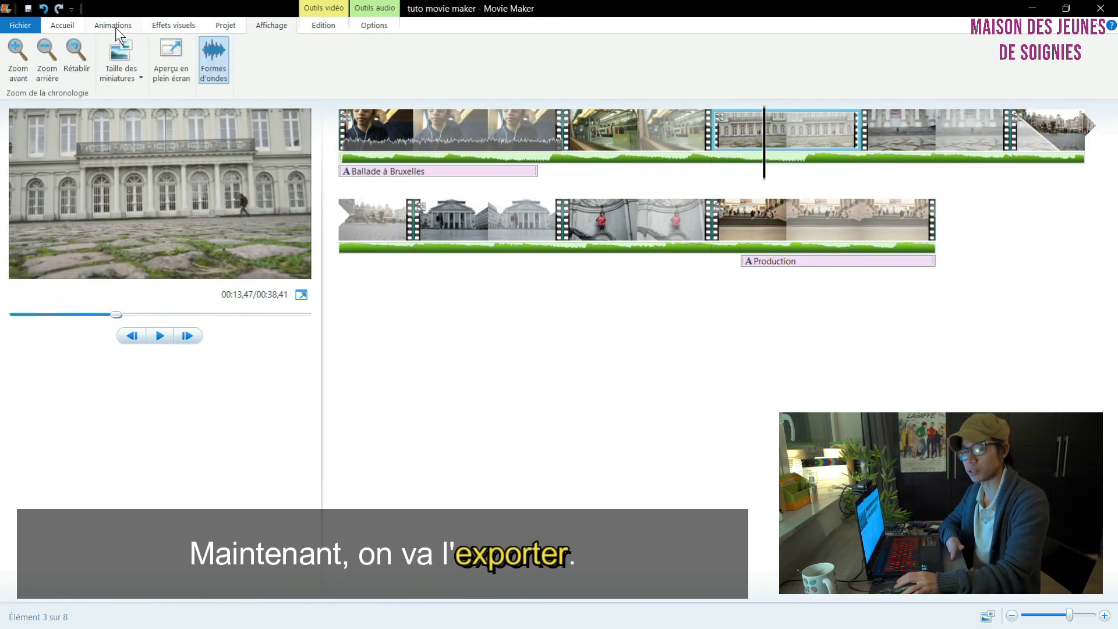
Step: Open the list of export settings for saving the finished film
left_click(55, 27)
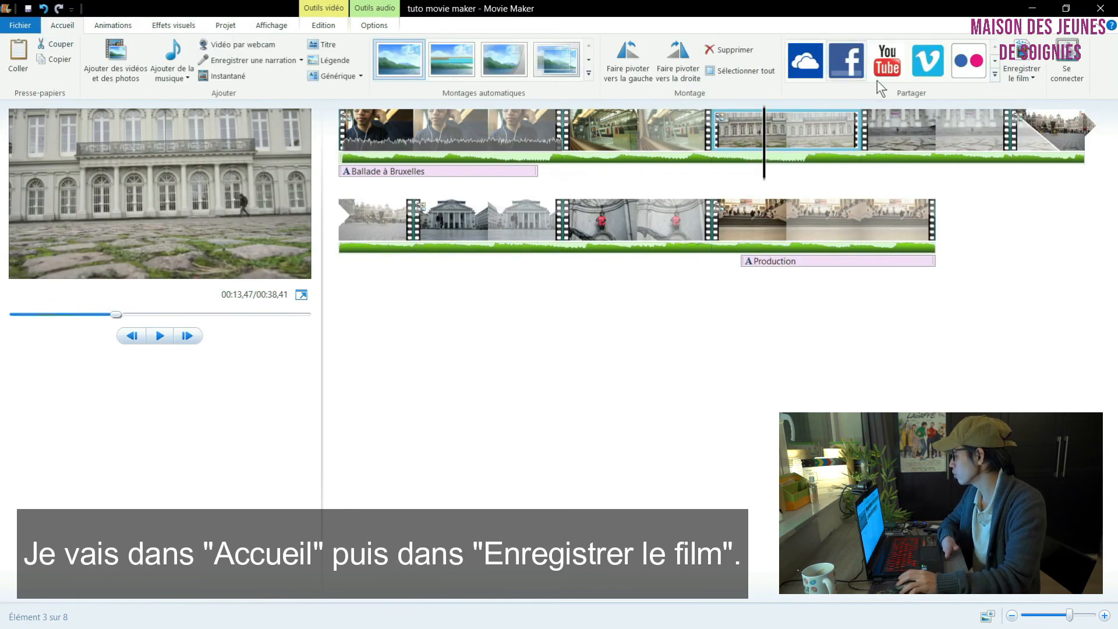
left_click(1029, 75)
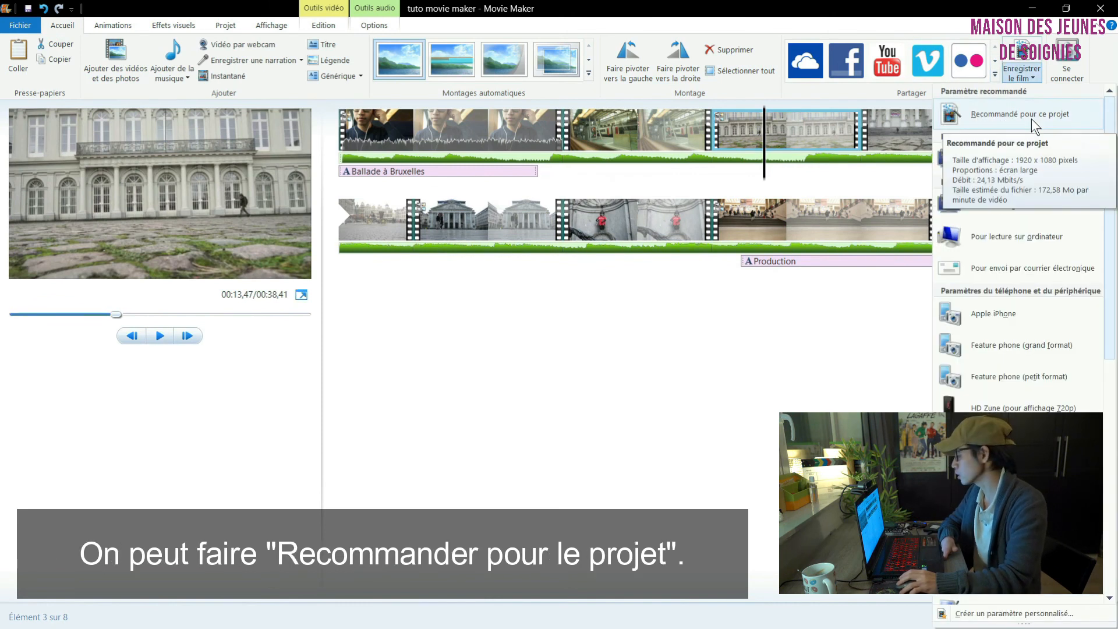